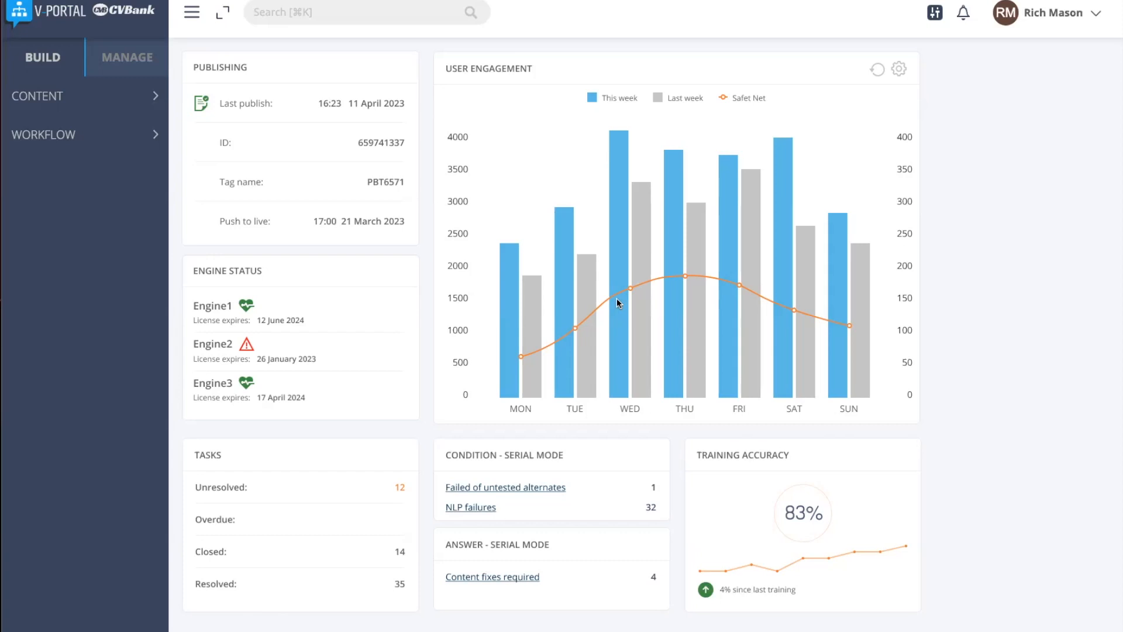
Step: Open the Pay Cheque Into Account theme from the content themes list
left_click(48, 93)
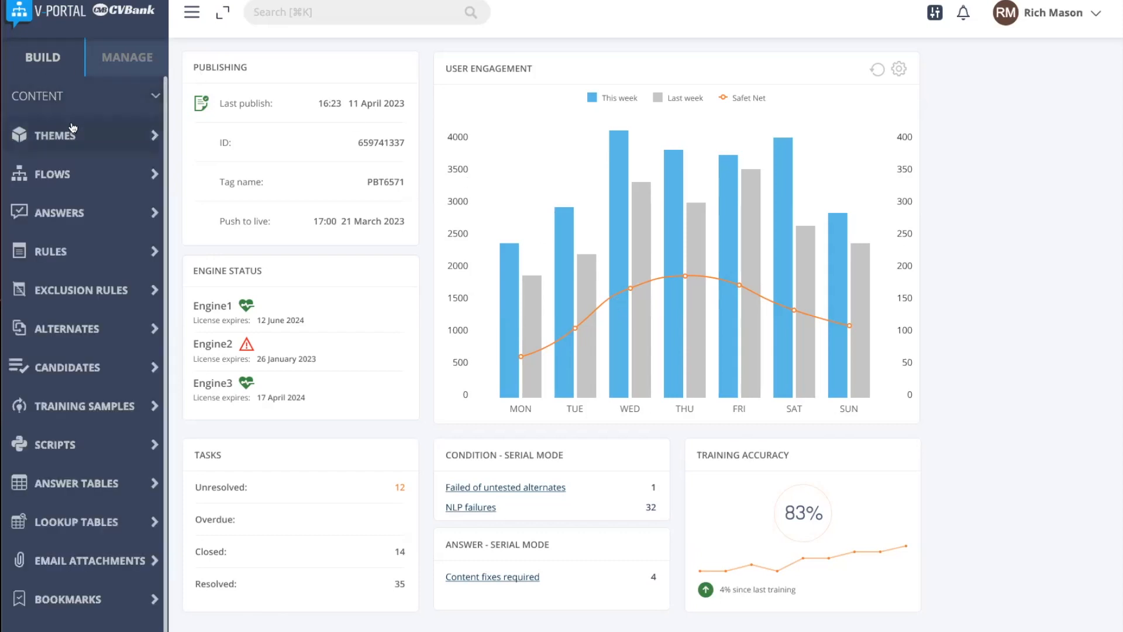
left_click(73, 131)
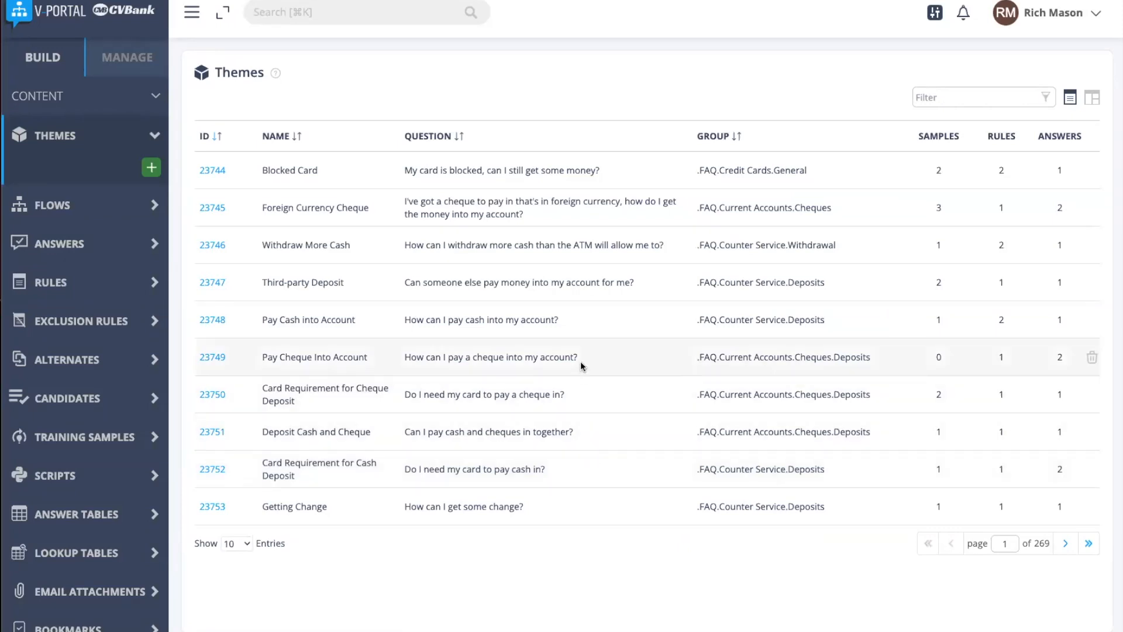
left_click(210, 358)
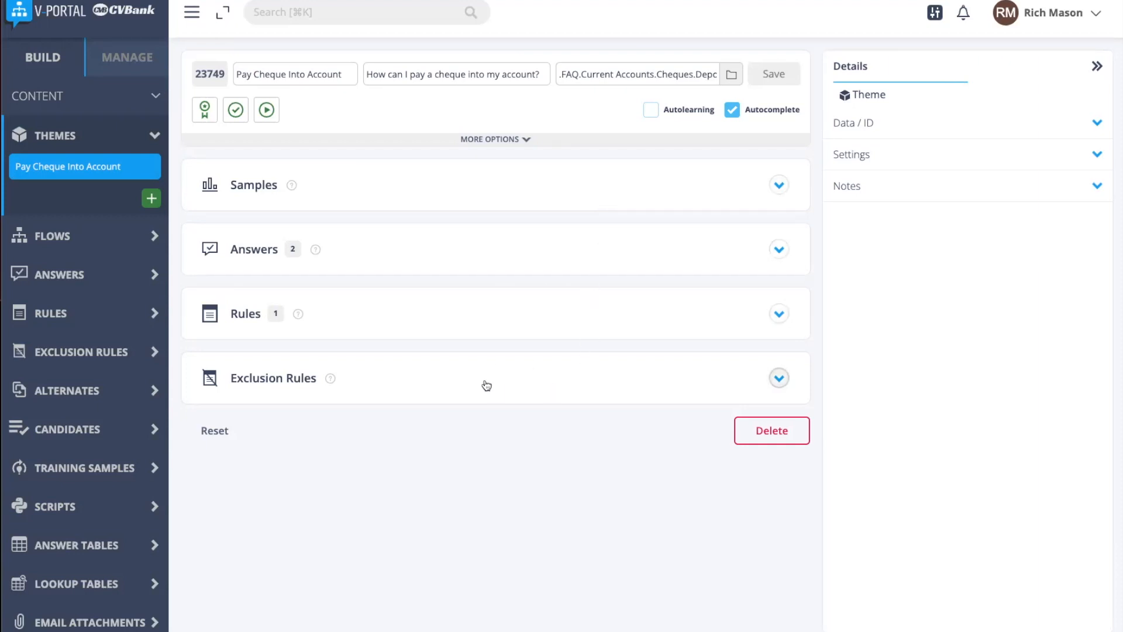
Step: Examine the definition of the Pay Cheque Into Account theme's rule, including its rank and macros
left_click(498, 323)
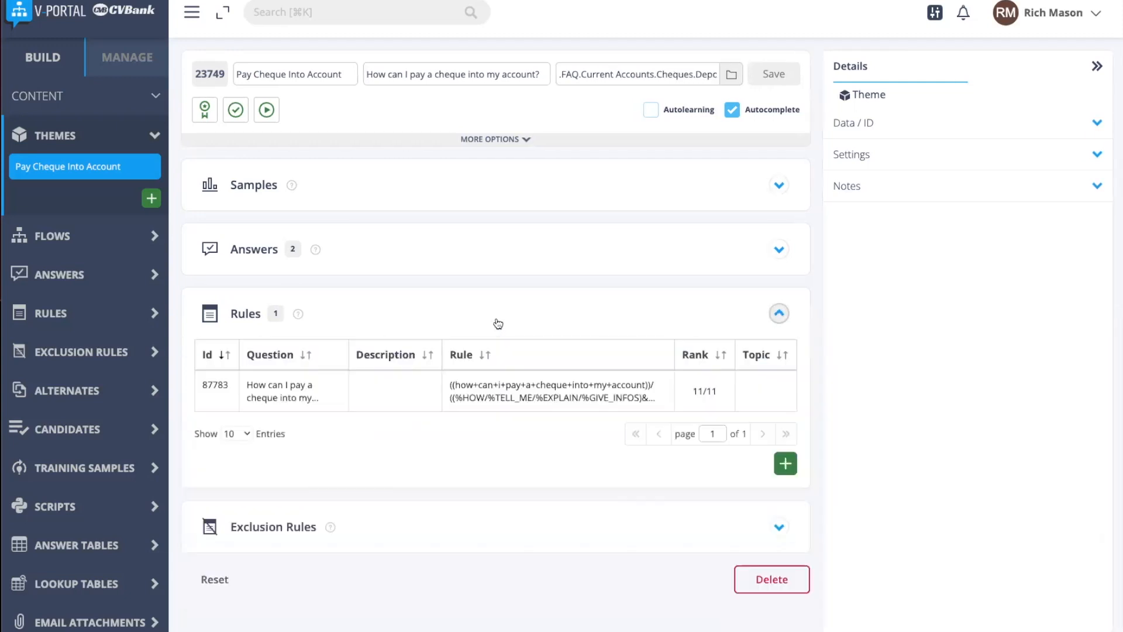
left_click(501, 396)
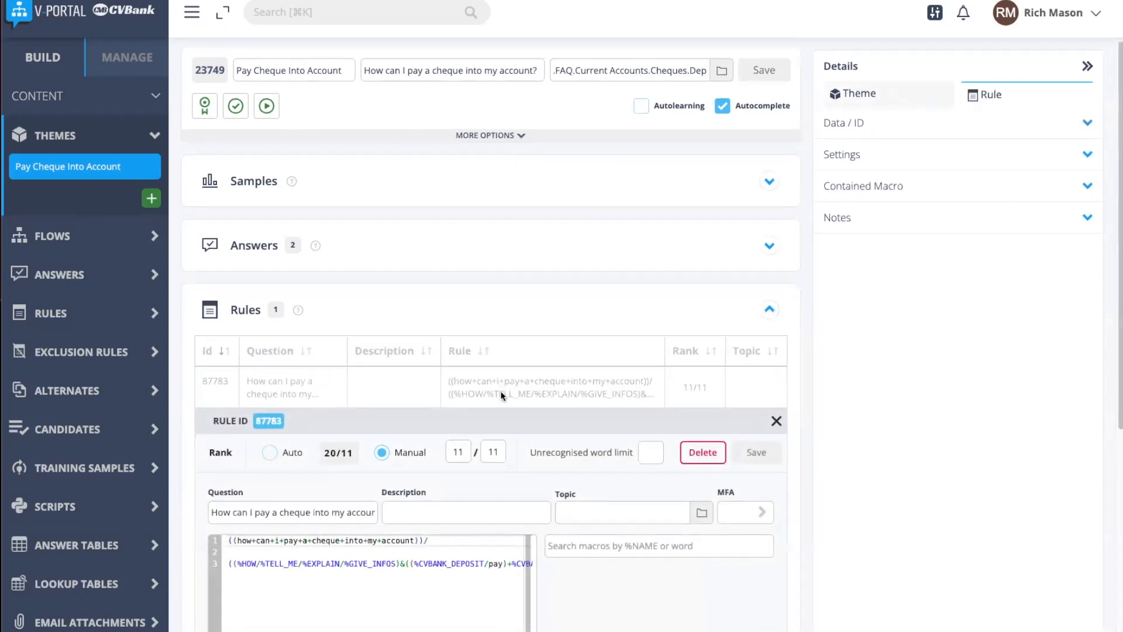
scroll(501, 390, "down", 5)
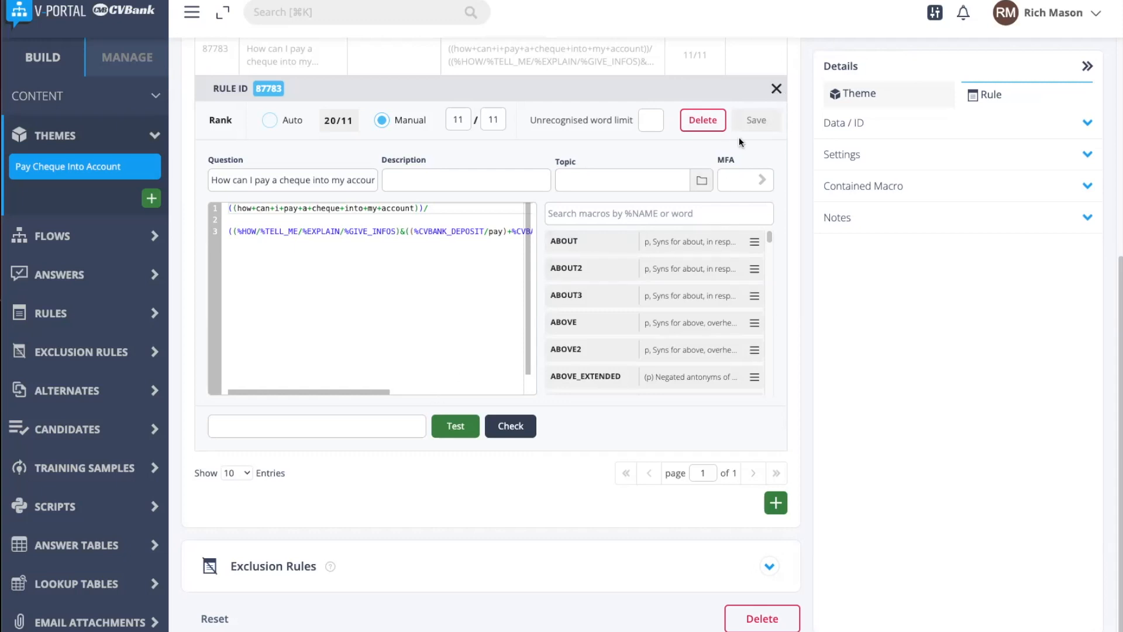
left_click(775, 89)
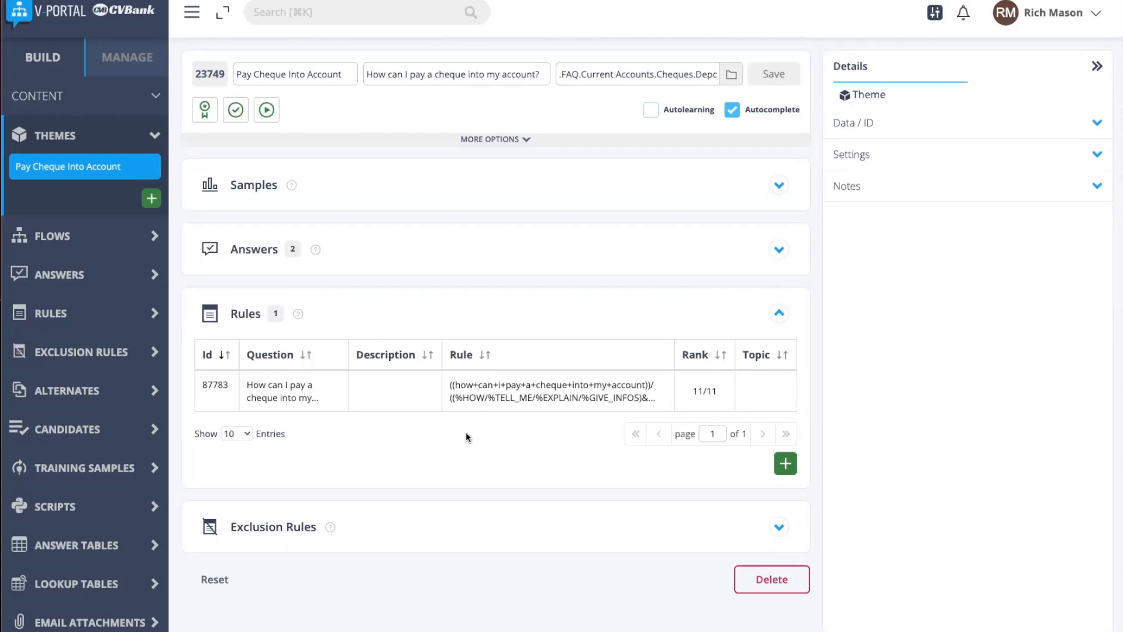
left_click(484, 324)
Step: Examine the theme's Mobile channel answer and its Root channel answer in full
left_click(462, 247)
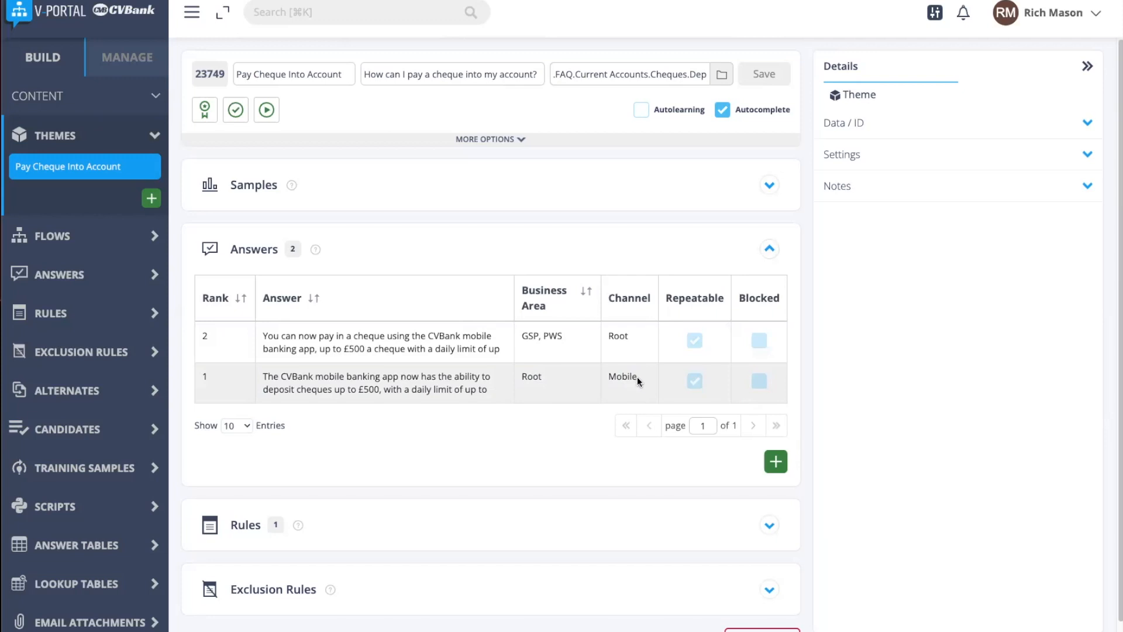
left_click(420, 382)
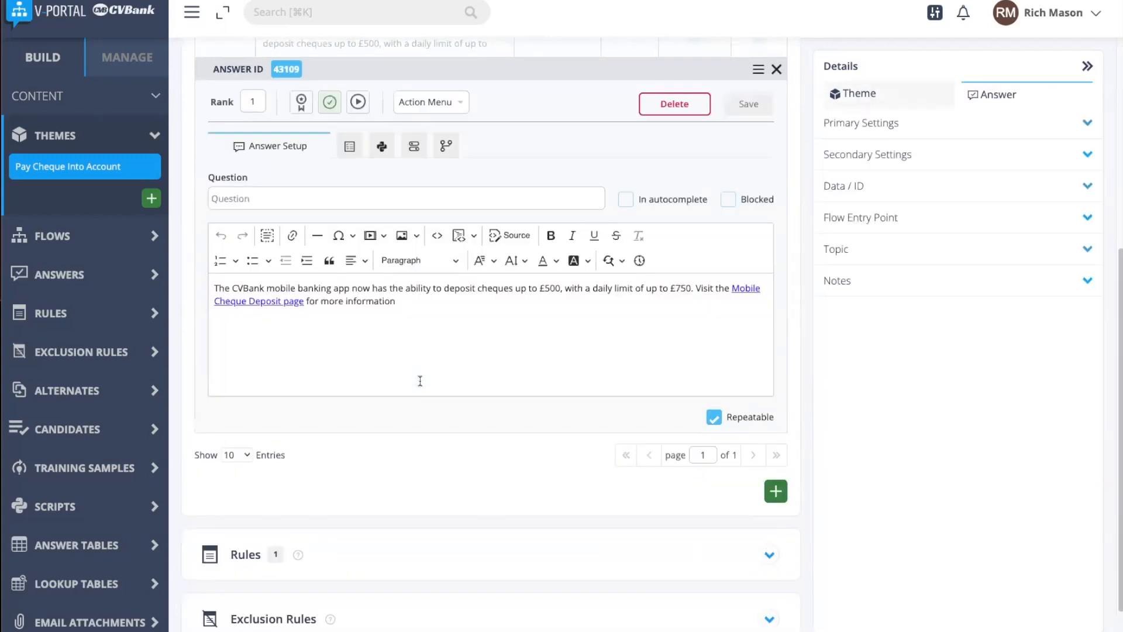
left_click(777, 70)
left_click(461, 315)
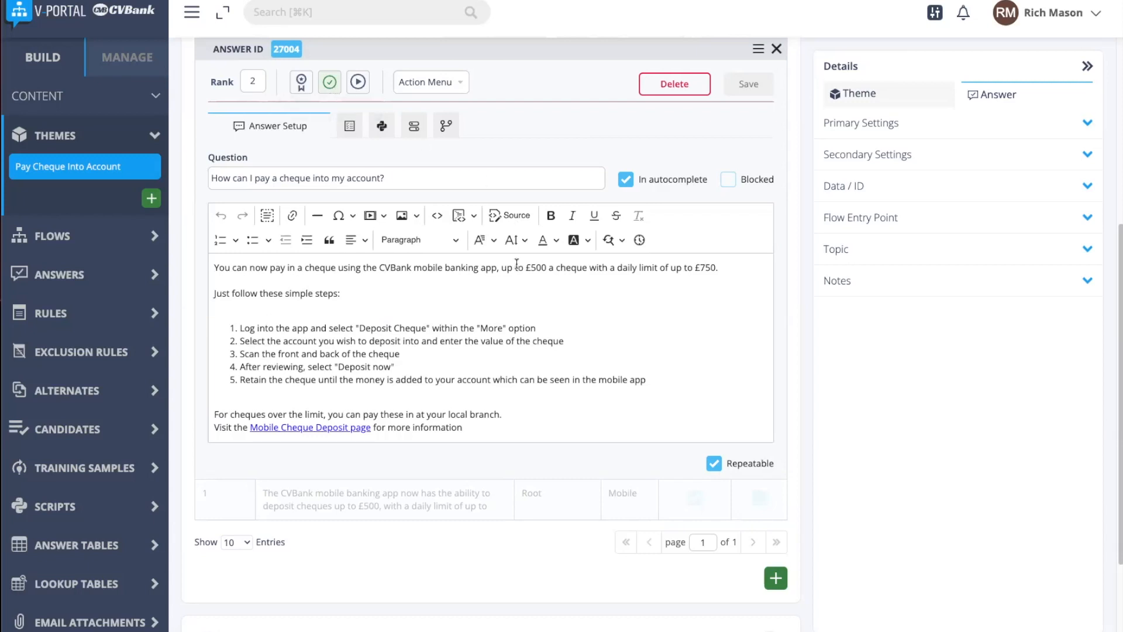
left_click(777, 48)
left_click(535, 260)
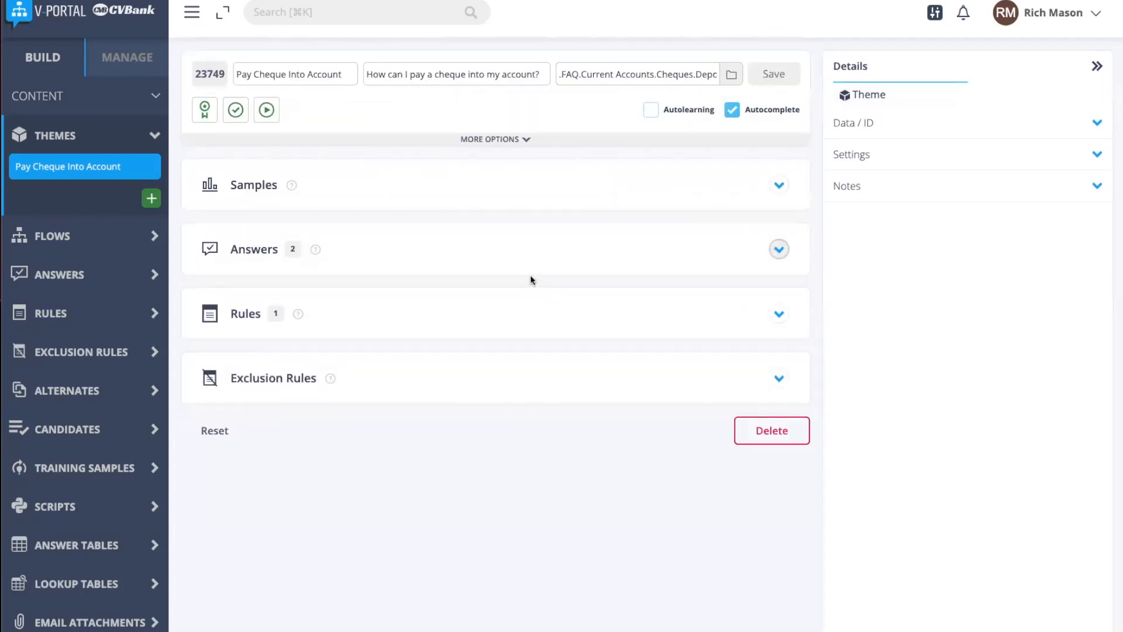
Step: Test the theme's question "How can I pay a cheque into my account?" against its samples in the Vector Matcher
left_click(500, 202)
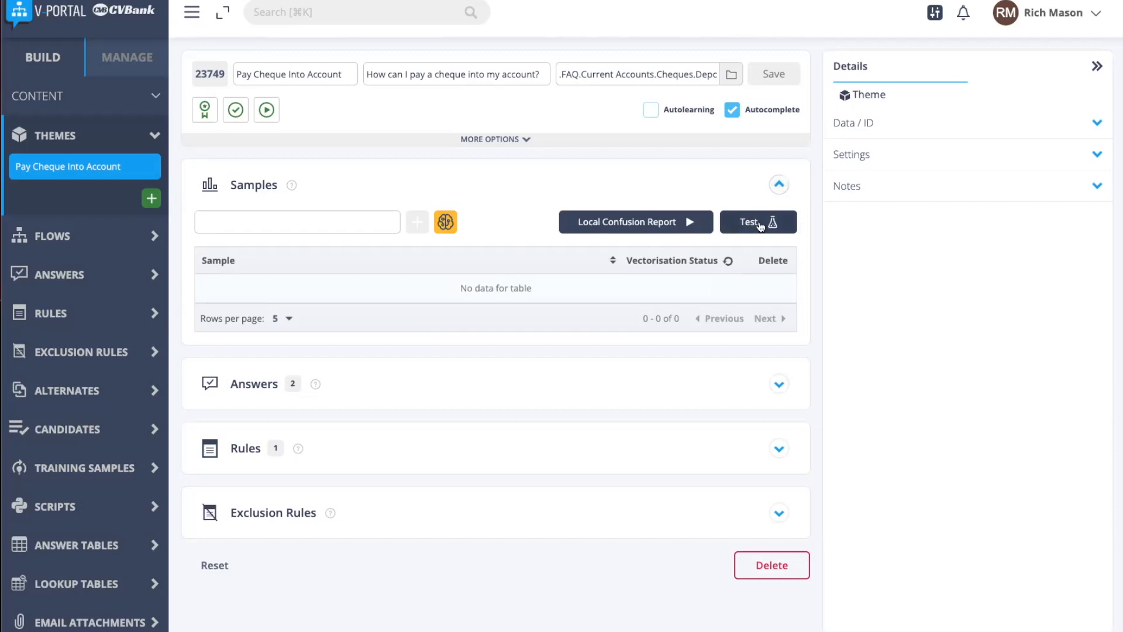
left_click_drag(366, 75, 550, 78)
key("ctrl+c")
left_click(544, 96)
left_click(761, 223)
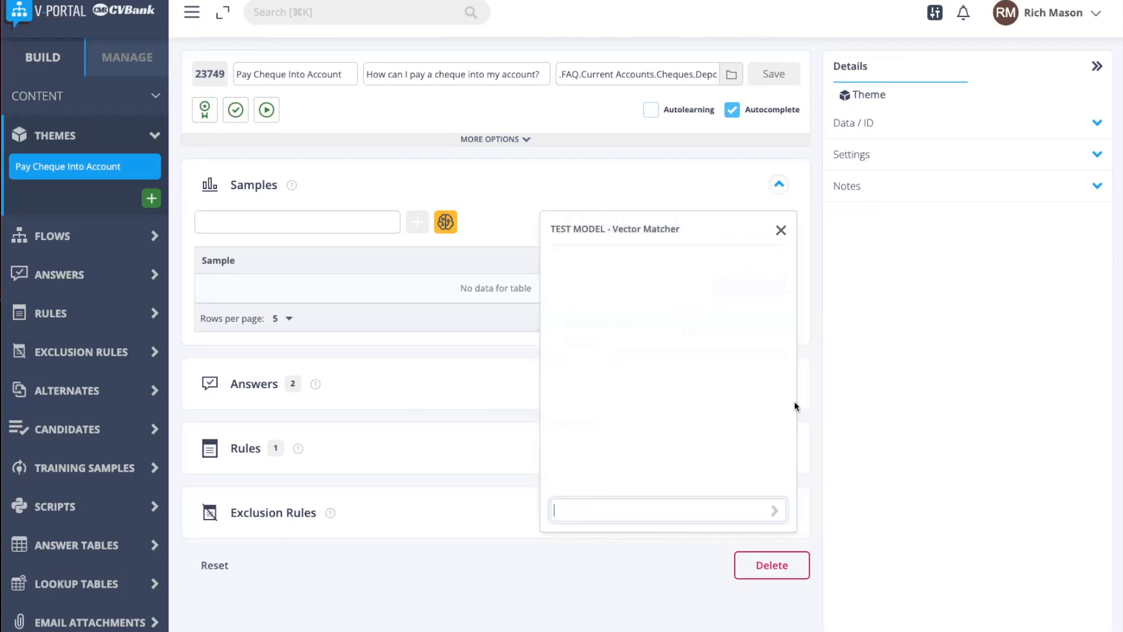
key("ctrl+v")
left_click(775, 511)
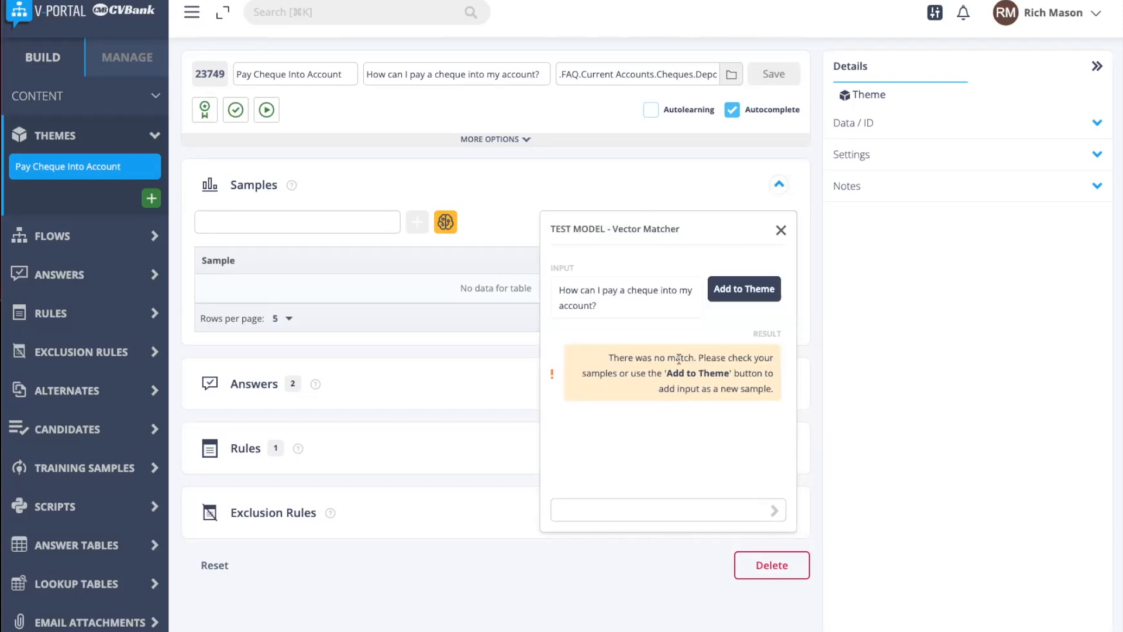
Step: Add the tested question to the theme as a sample, save the theme and refresh the vectorisation status
left_click(740, 299)
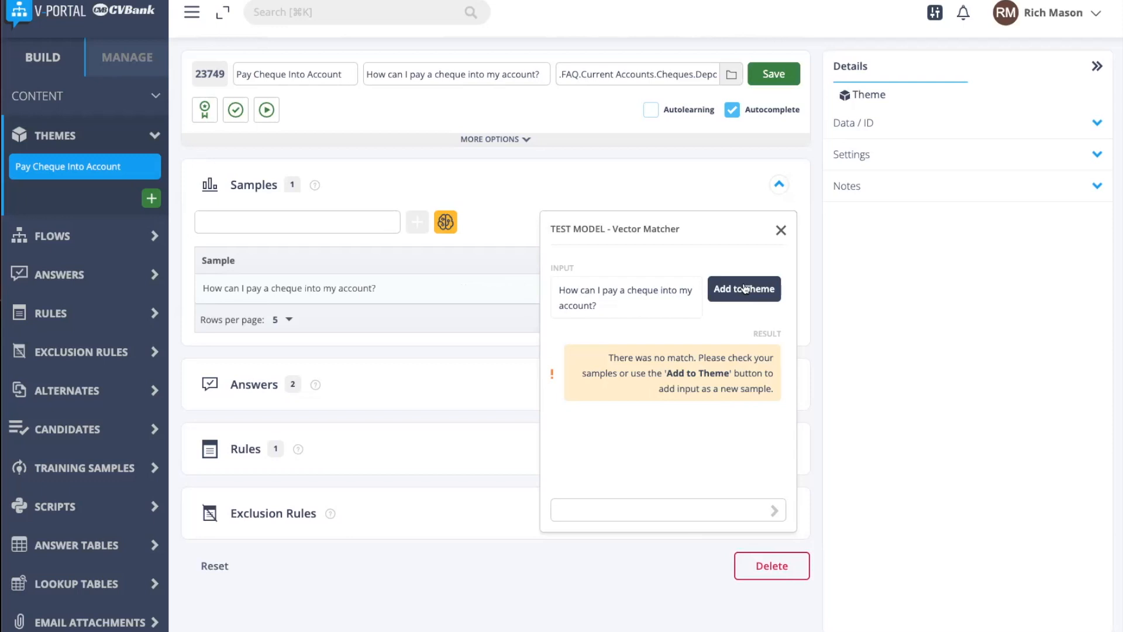
left_click(782, 231)
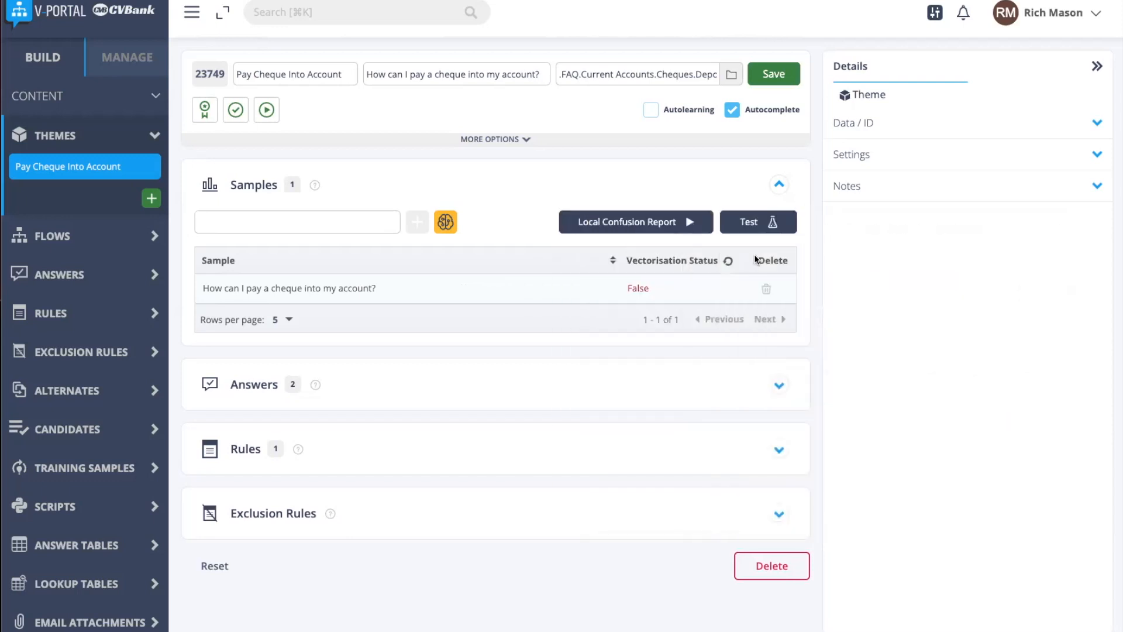
left_click(774, 75)
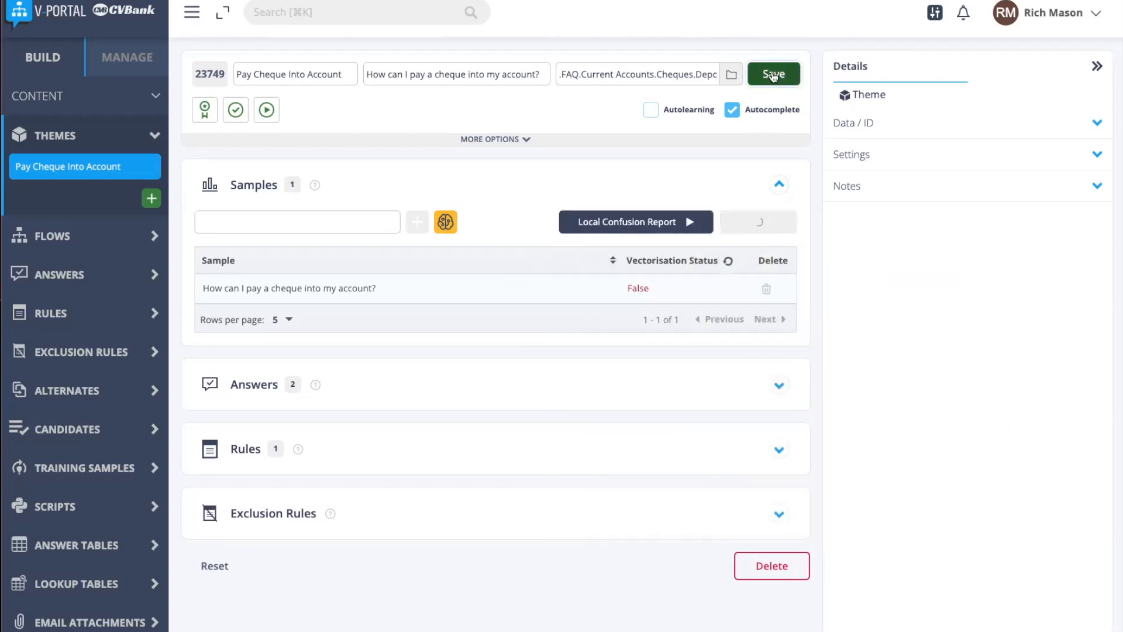
left_click(730, 262)
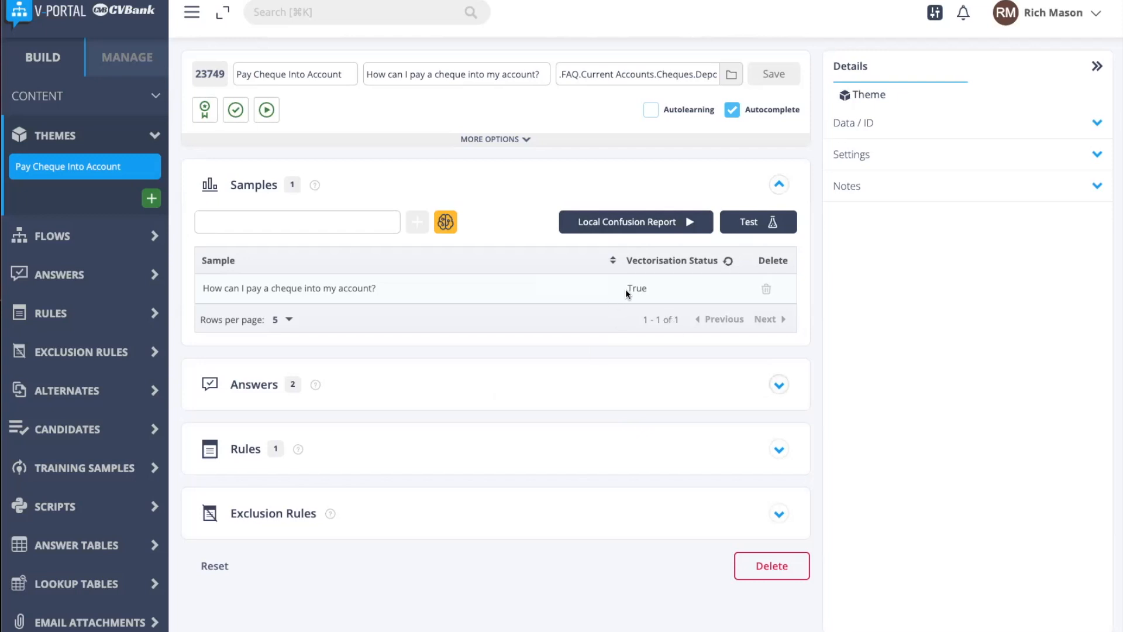
Step: Test the Vector Matcher with "How can I pay a cheque into my account?" and "How do I deposit a cheque?"
left_click(747, 229)
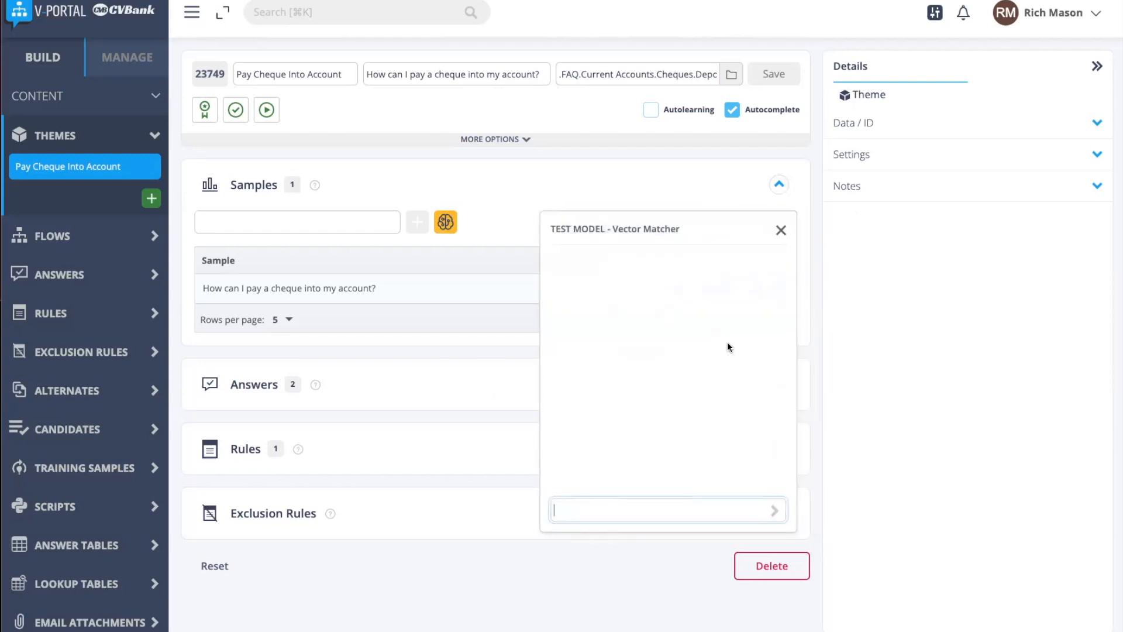
key("ctrl+v")
left_click(775, 511)
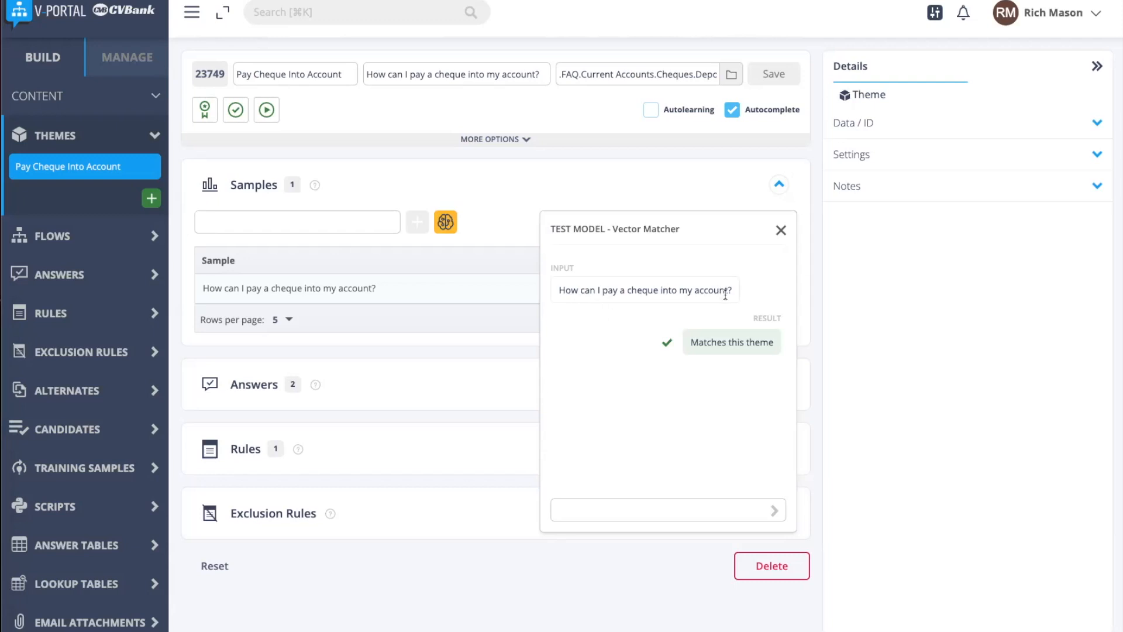
left_click(606, 513)
type("How do I deposit a cheque?")
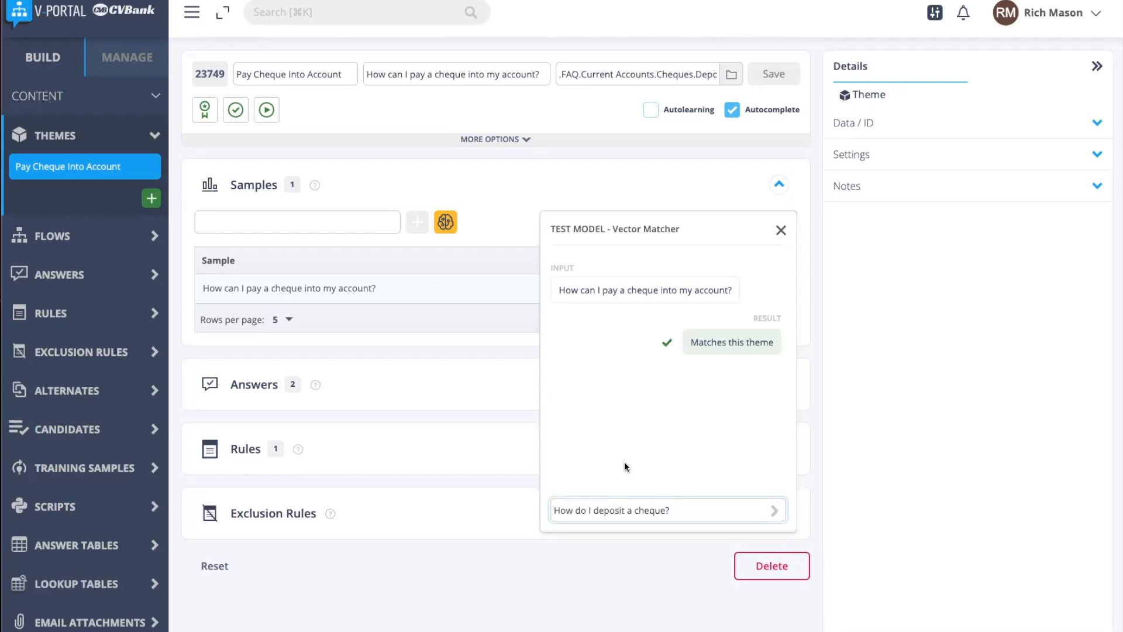
left_click(774, 510)
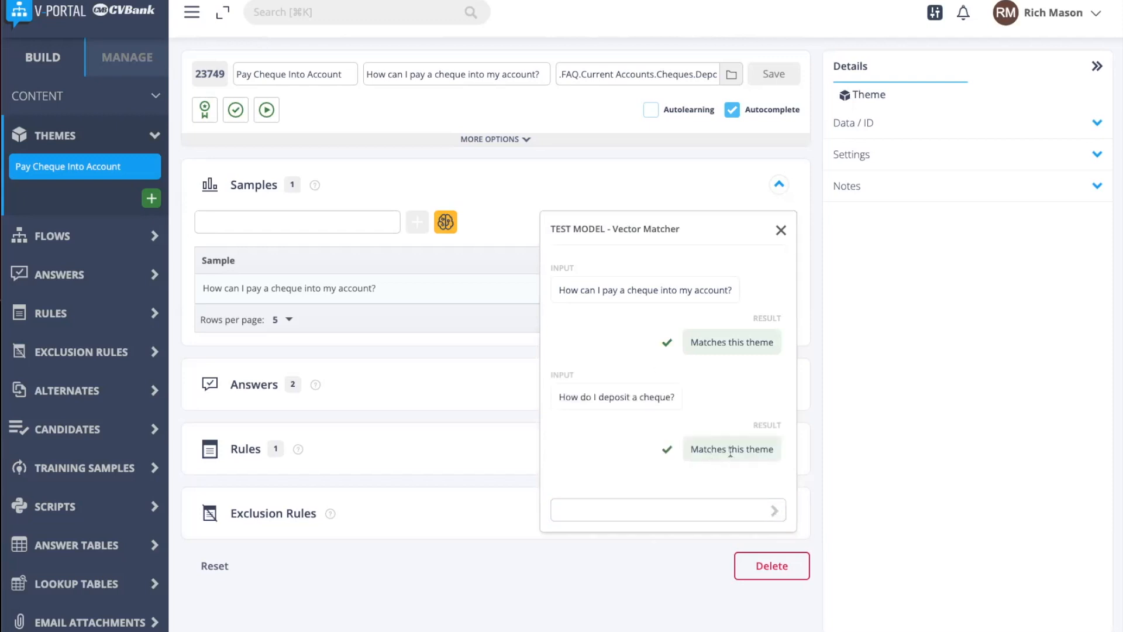
left_click(781, 230)
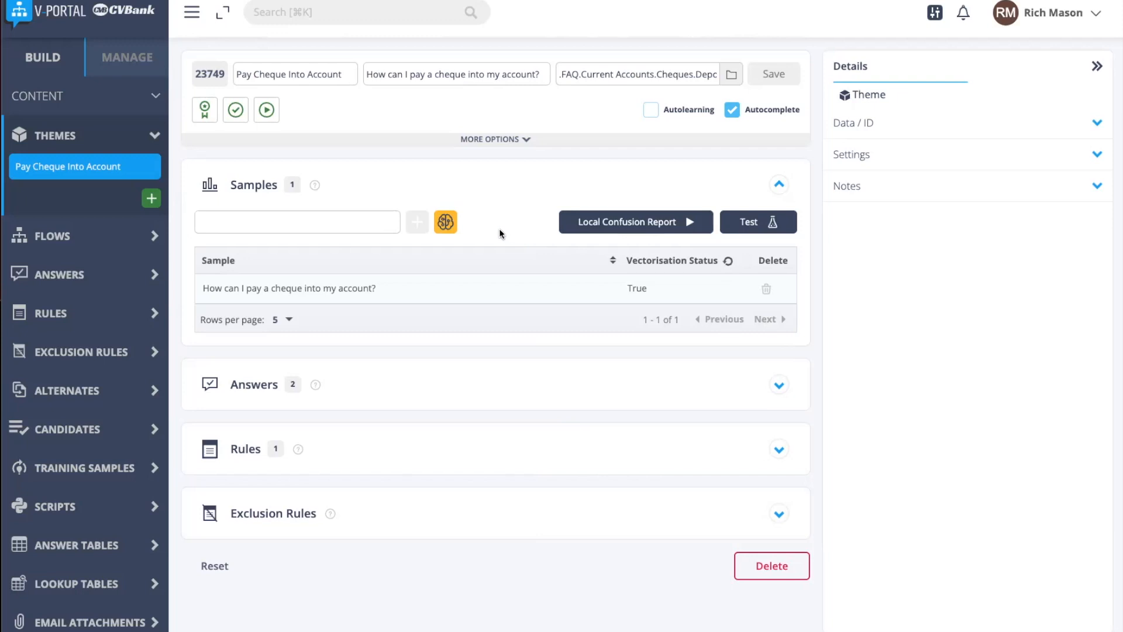
Step: Generate sample suggestions, add "How do I add a cheque to my account?" to the samples, and save the theme
left_click(446, 223)
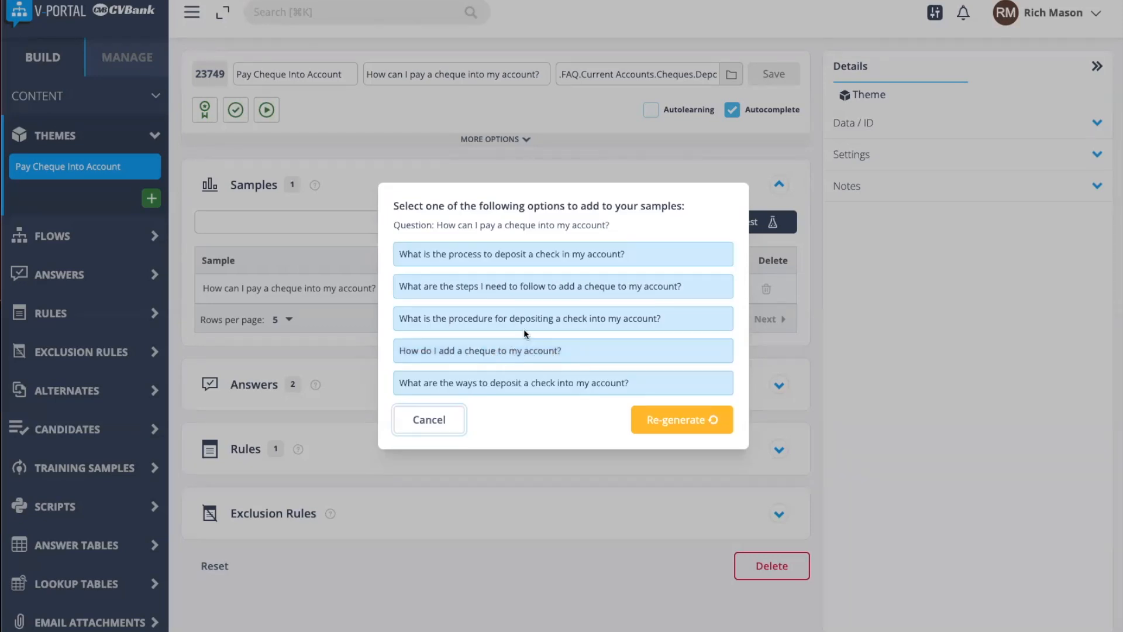
left_click(525, 350)
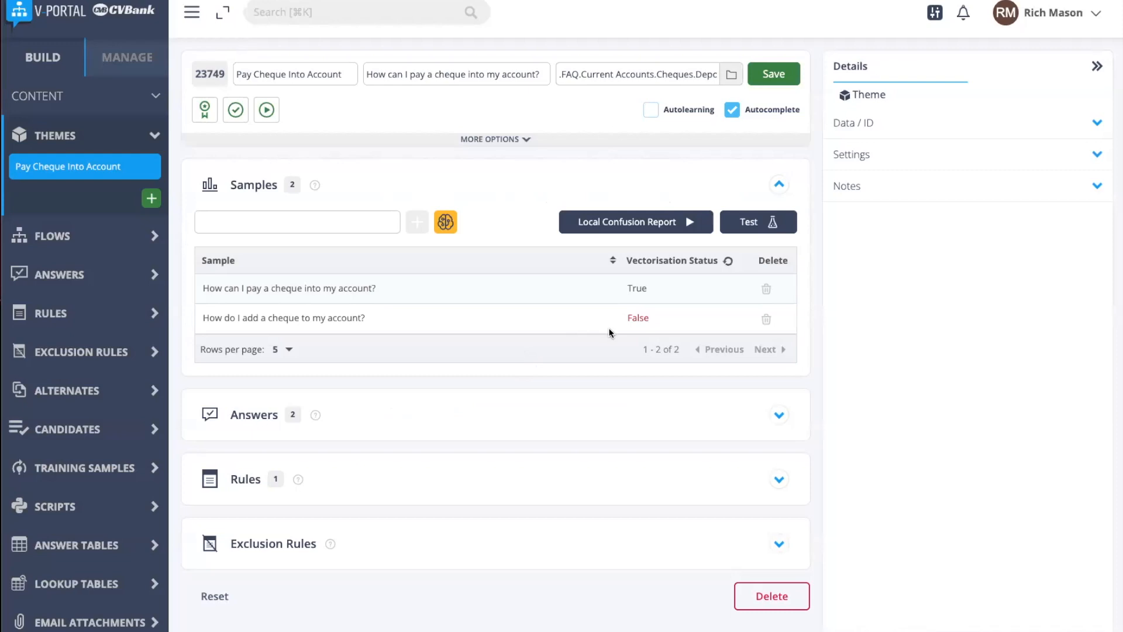
left_click(773, 74)
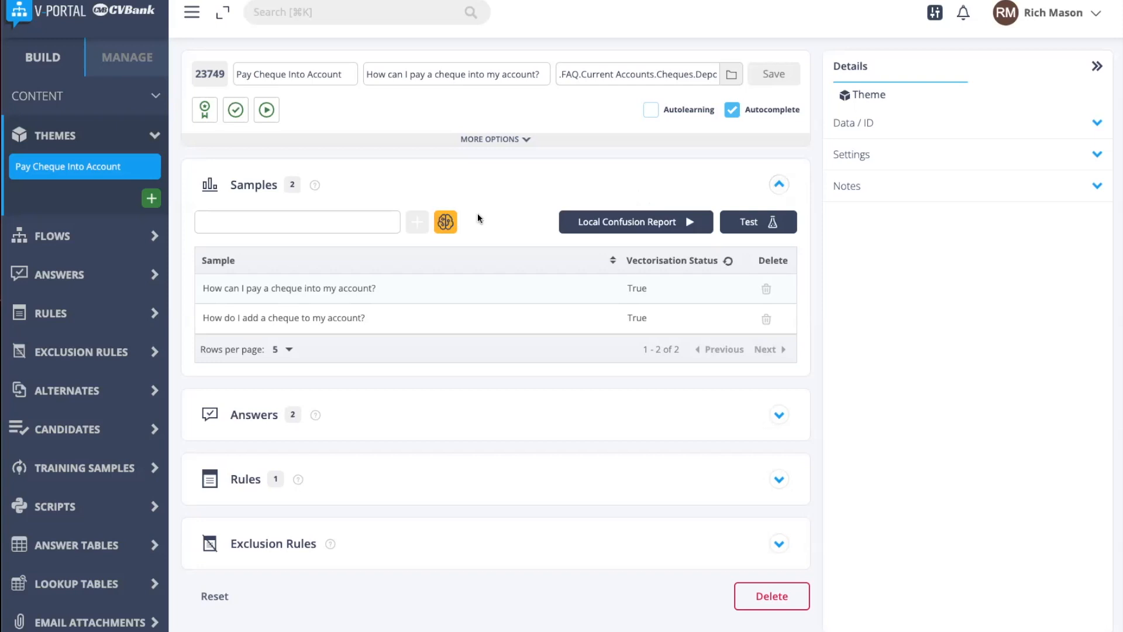
Step: Run the Local Confusion Report for the Pay Cheque Into Account theme
left_click(582, 221)
Step: Open the Blocked Card theme from the themes list and examine its question and samples
left_click(82, 137)
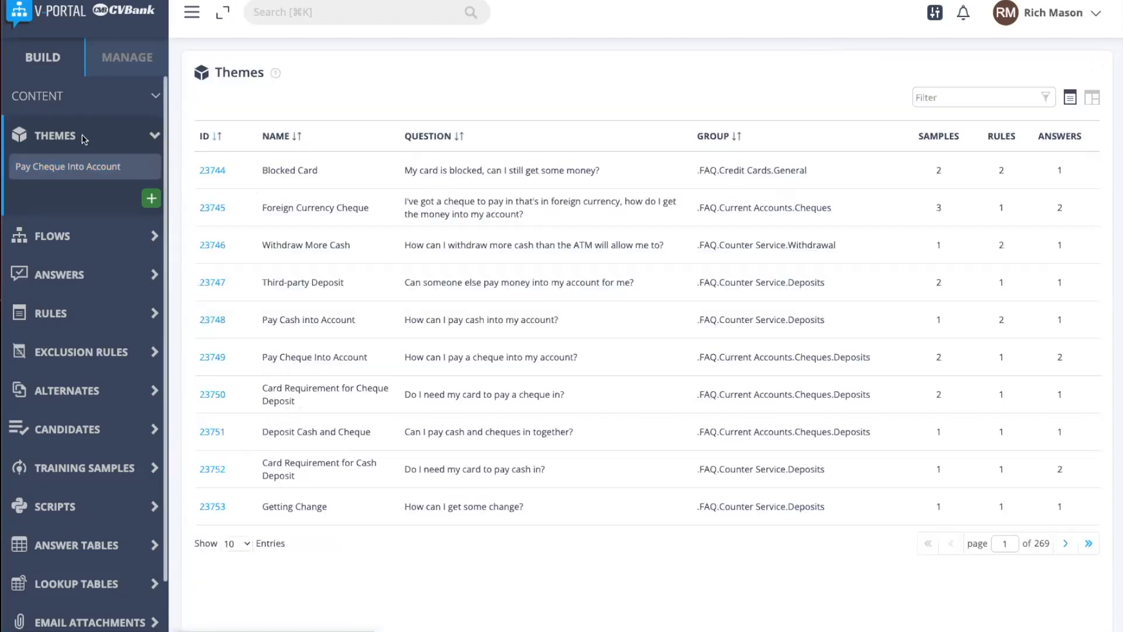
left_click(212, 171)
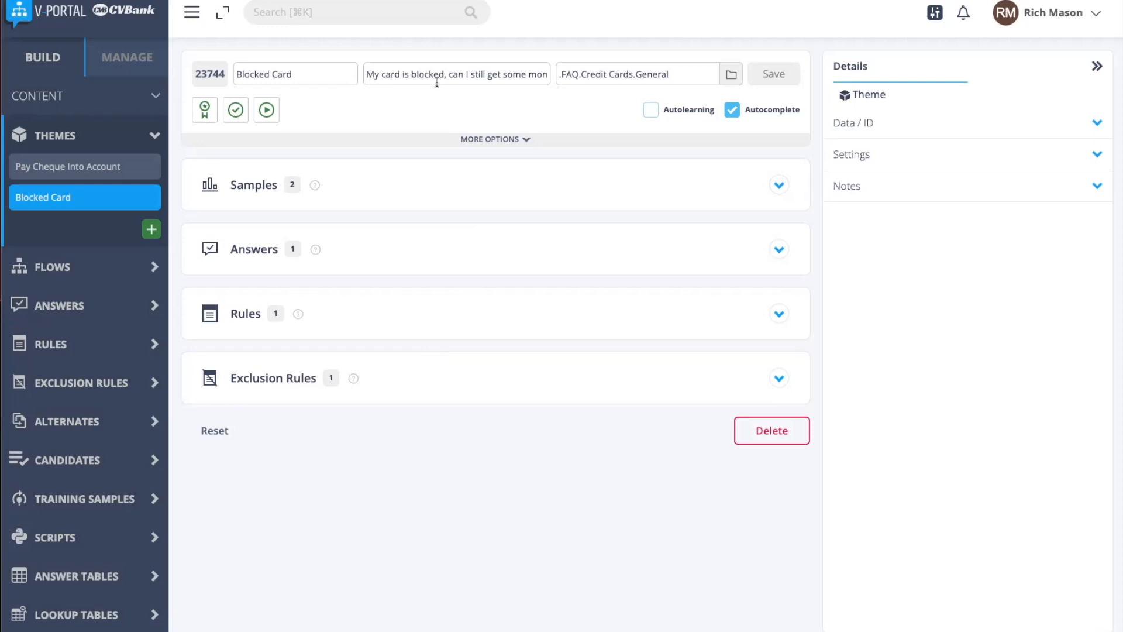
double_click(544, 75)
left_click(554, 87)
left_click(538, 179)
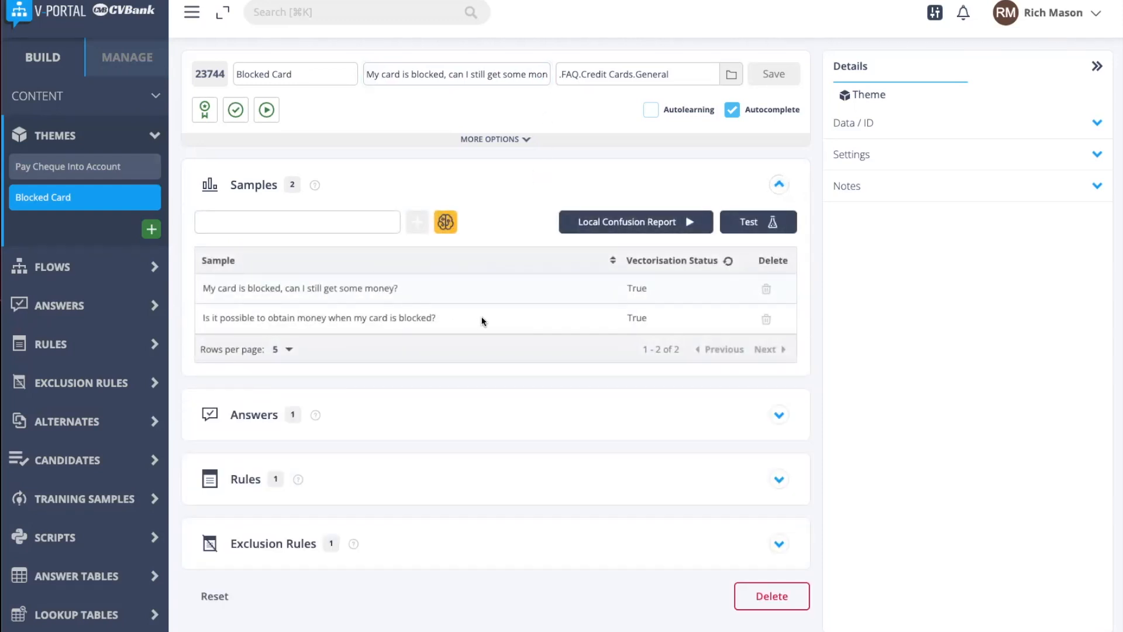
Step: Examine the Blocked Card theme's exclusion rule alongside its samples
left_click(465, 543)
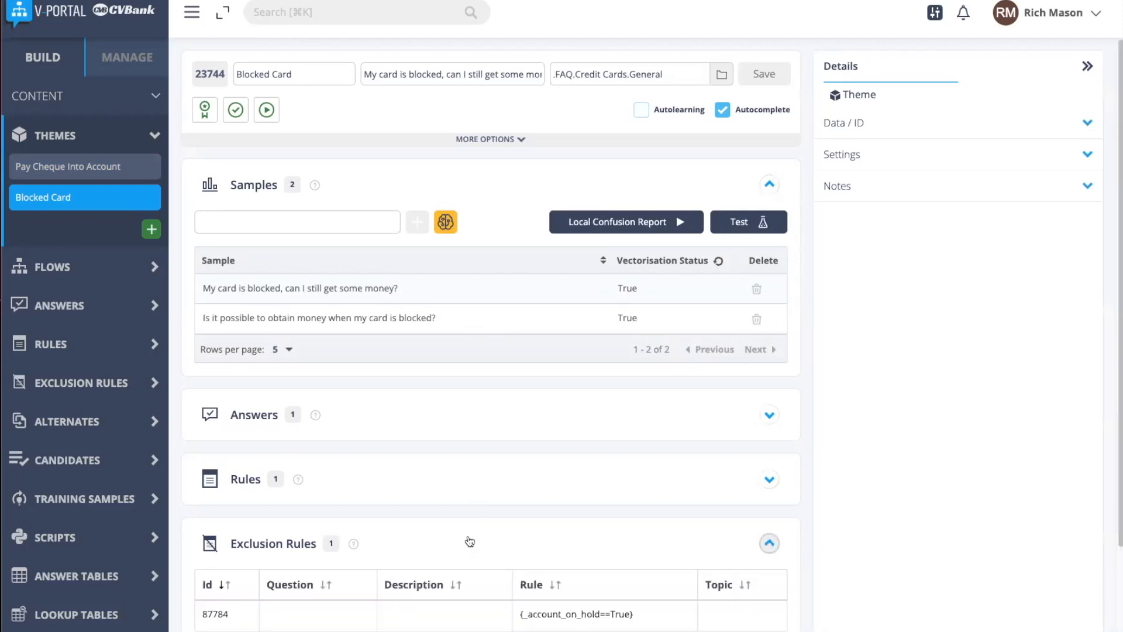
left_click(530, 612)
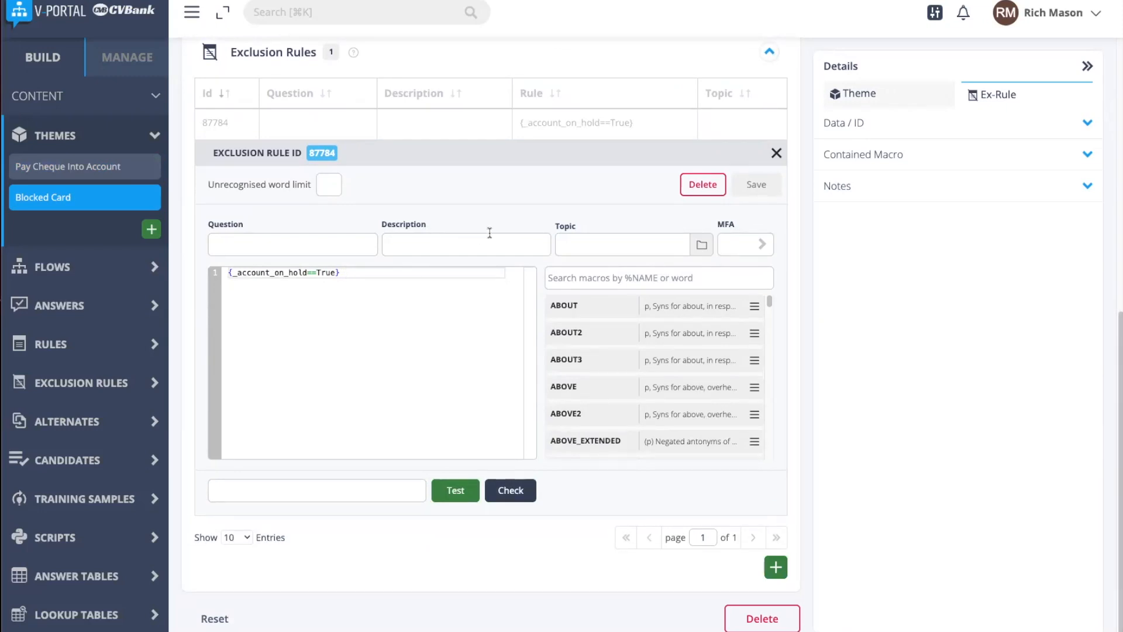
scroll(489, 232, "up", 4)
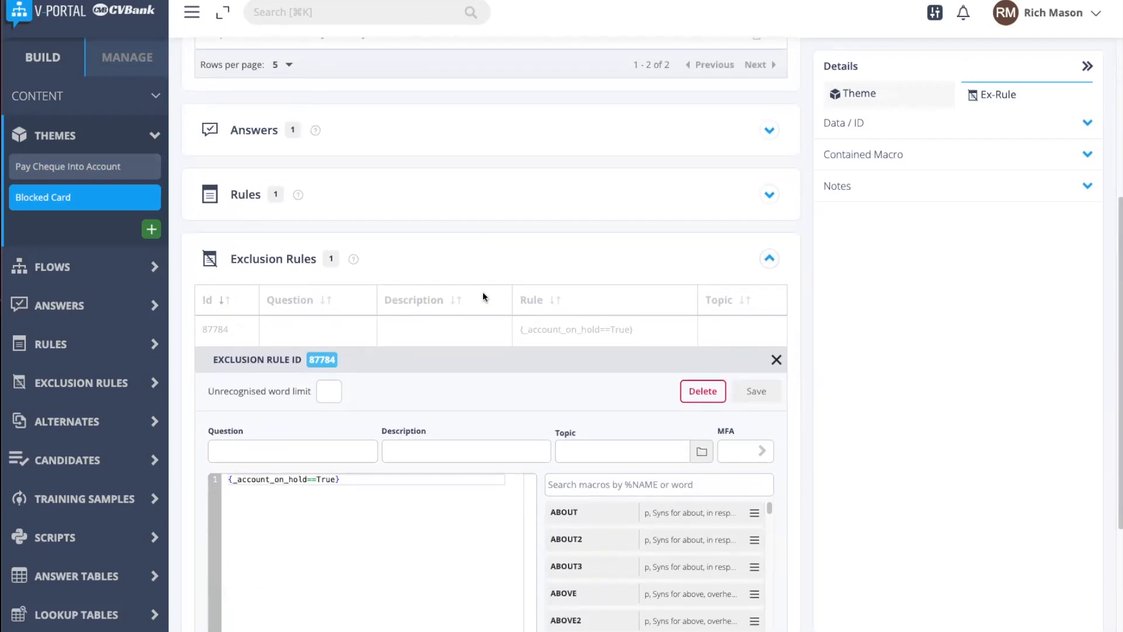
scroll(482, 290, "up", 5)
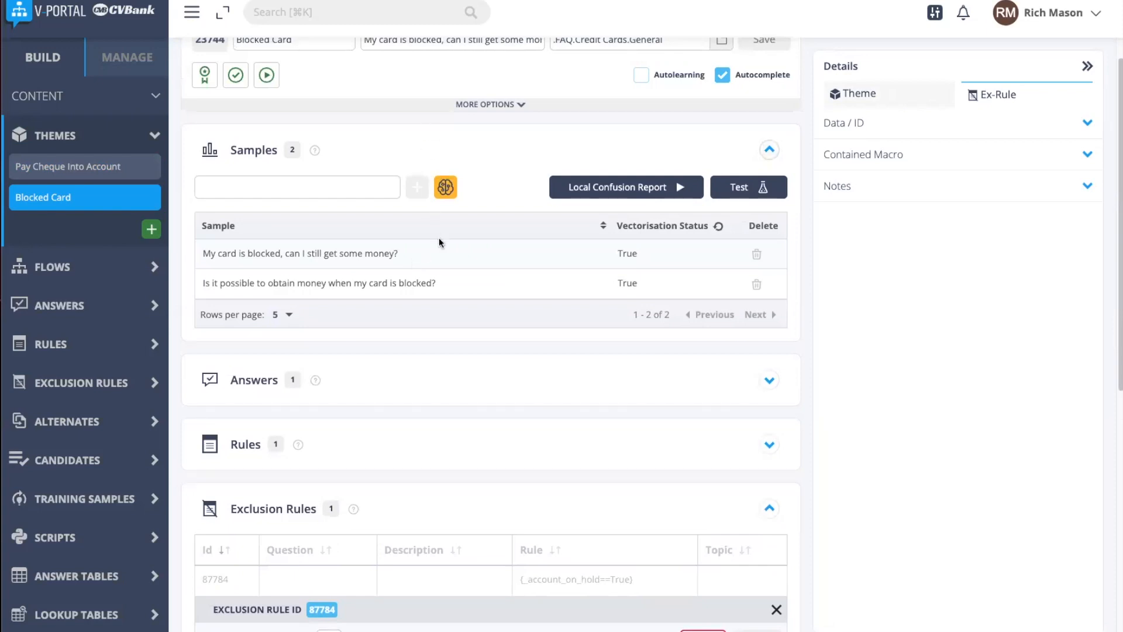
scroll(439, 242, "down", 4)
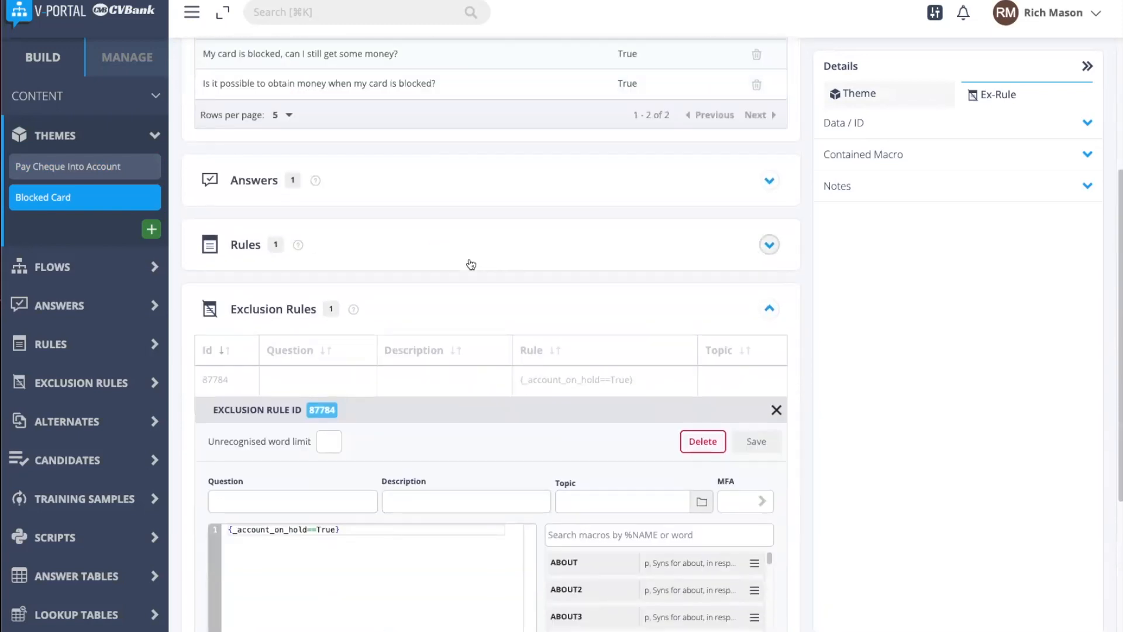
scroll(470, 264, "down", 1)
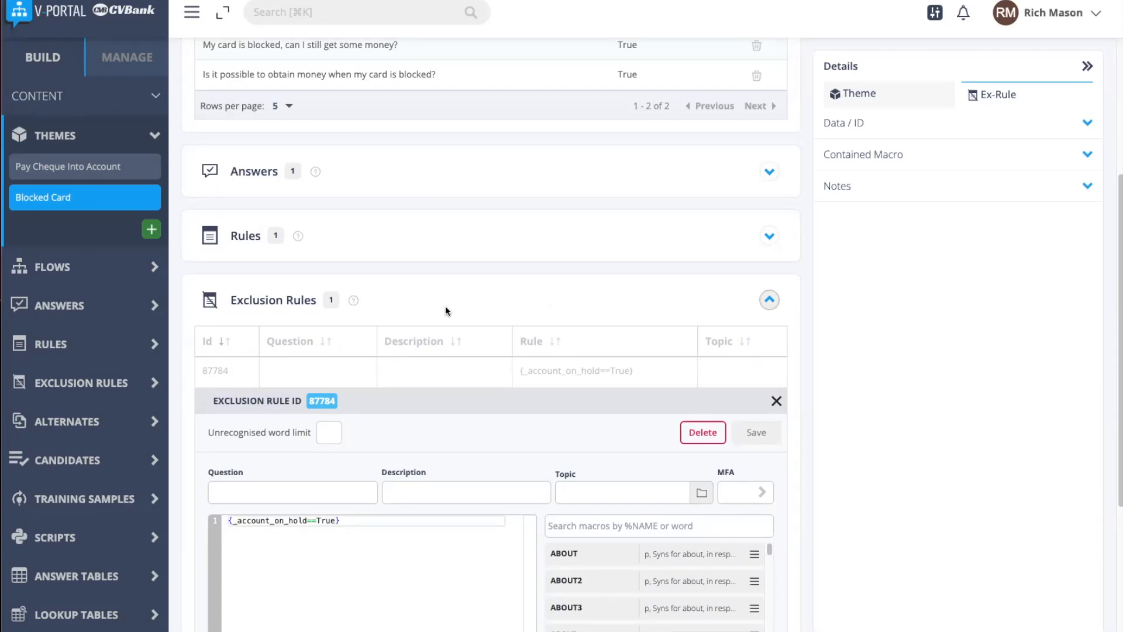
scroll(88, 316, "down", 2)
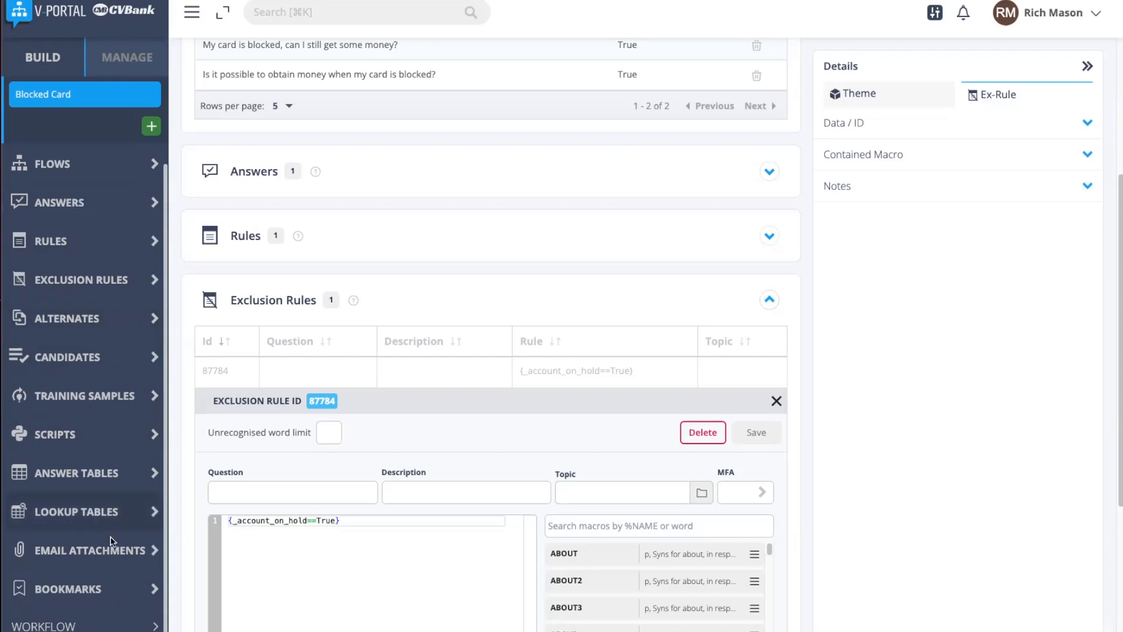
Step: Open the Testing page, set the business area to PWS and start a test conversation
scroll(108, 608, "down", 8)
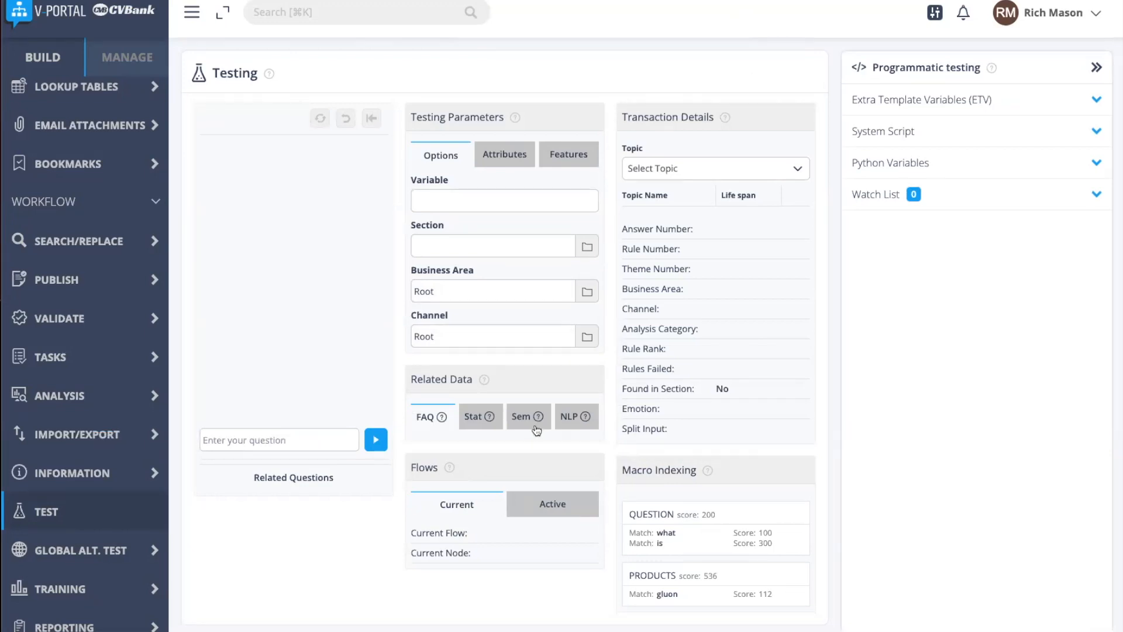
left_click(587, 298)
left_click(457, 379)
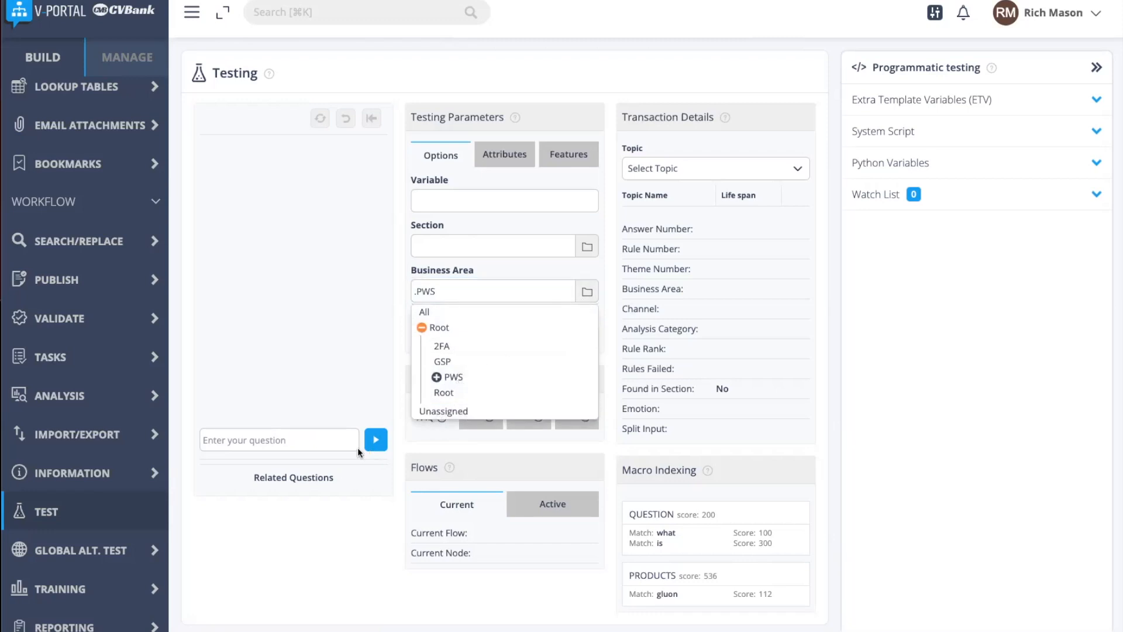
left_click(375, 442)
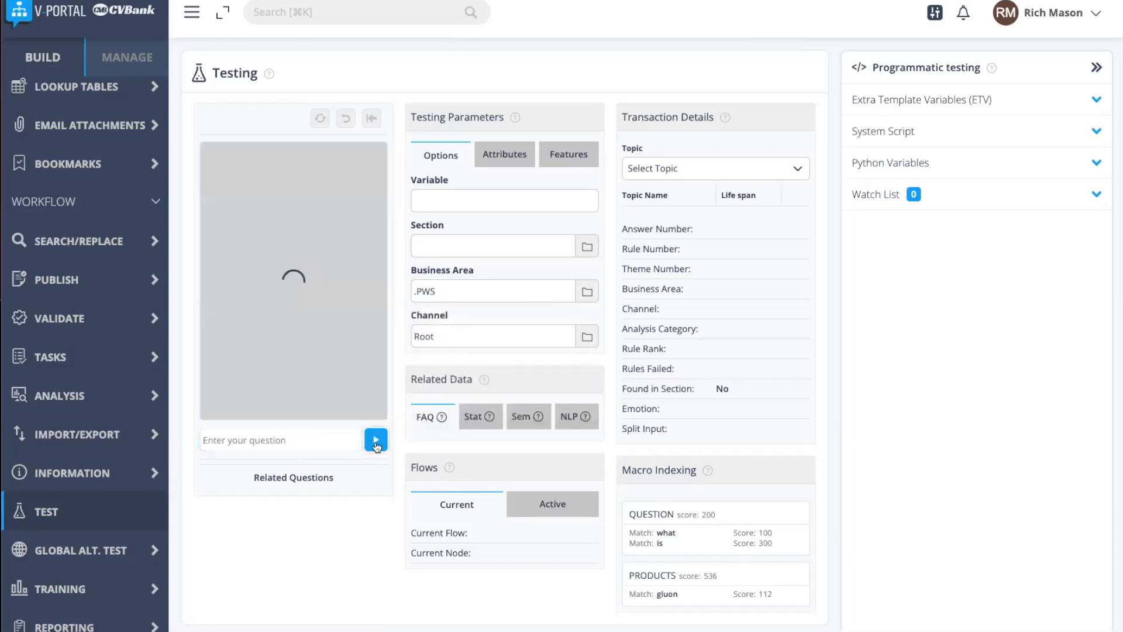
Step: Ask the virtual assistant "How do I deposit a cheque?" and read through its answer
left_click(298, 444)
type("How do I deposit a cheque?")
left_click(372, 446)
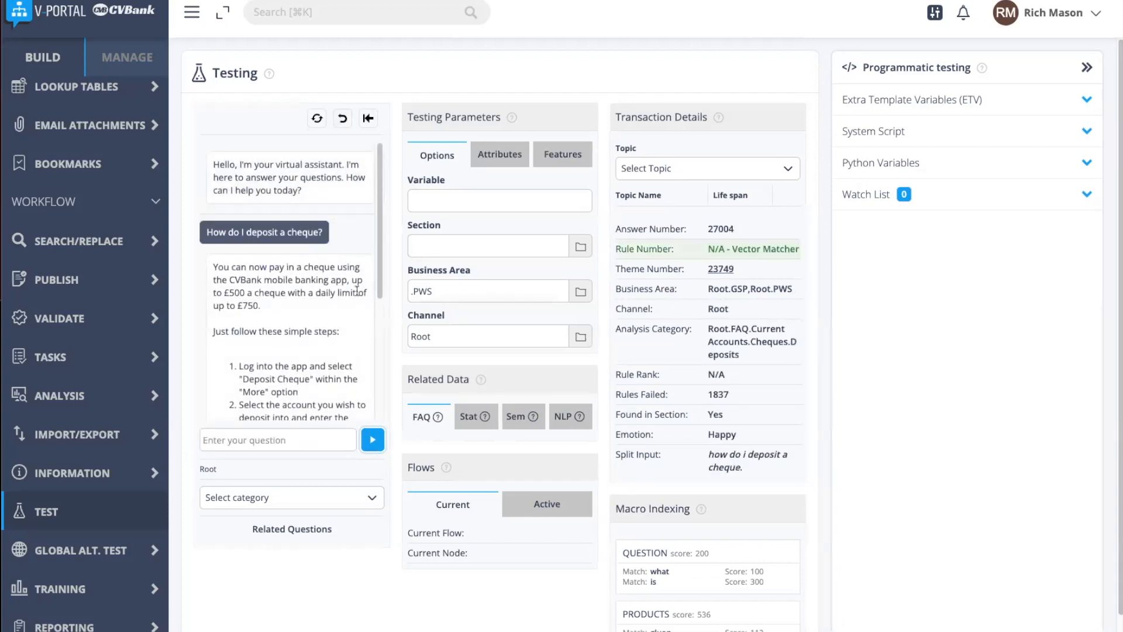
scroll(276, 247, "down", 1)
scroll(259, 301, "down", 1)
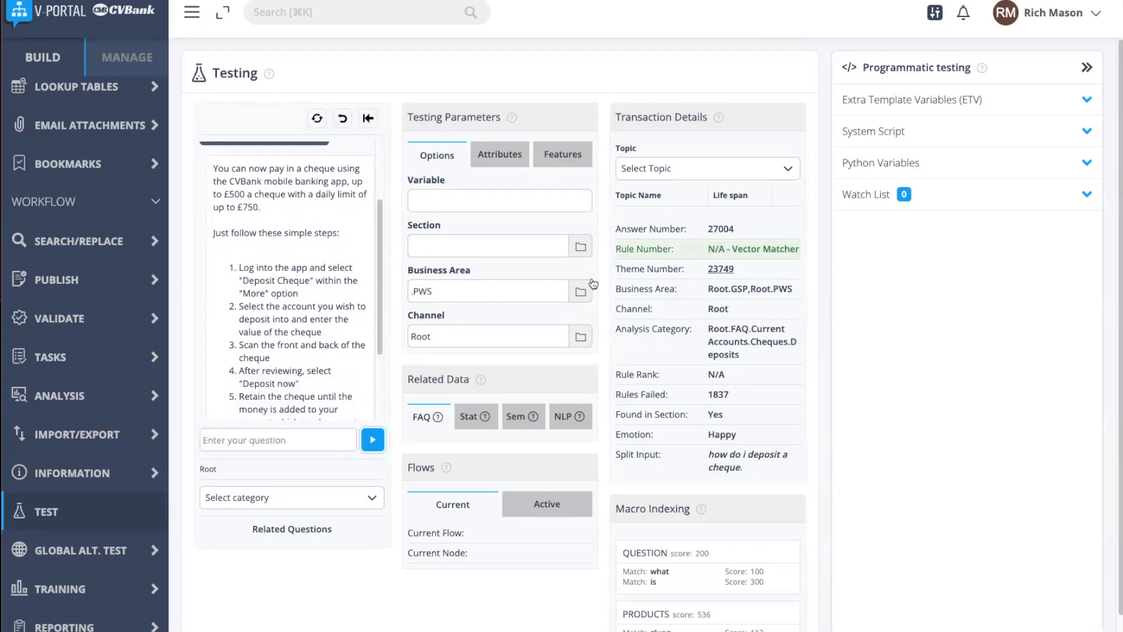
Step: Examine the rule number entry in the transaction details to see how the cheque question was matched
left_click_drag(791, 249, 741, 247)
left_click(743, 247)
left_click_drag(731, 248, 802, 251)
left_click(802, 252)
Step: Open the LLM configuration page and review the available language models without changing the selection
scroll(314, 203, "up", 2)
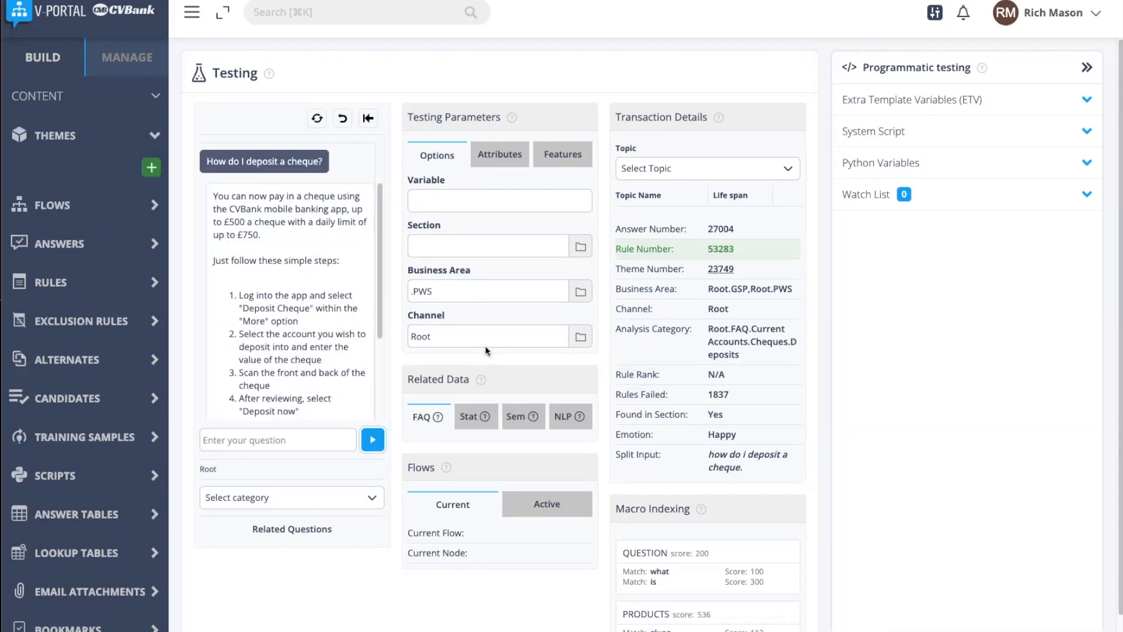
left_click(130, 61)
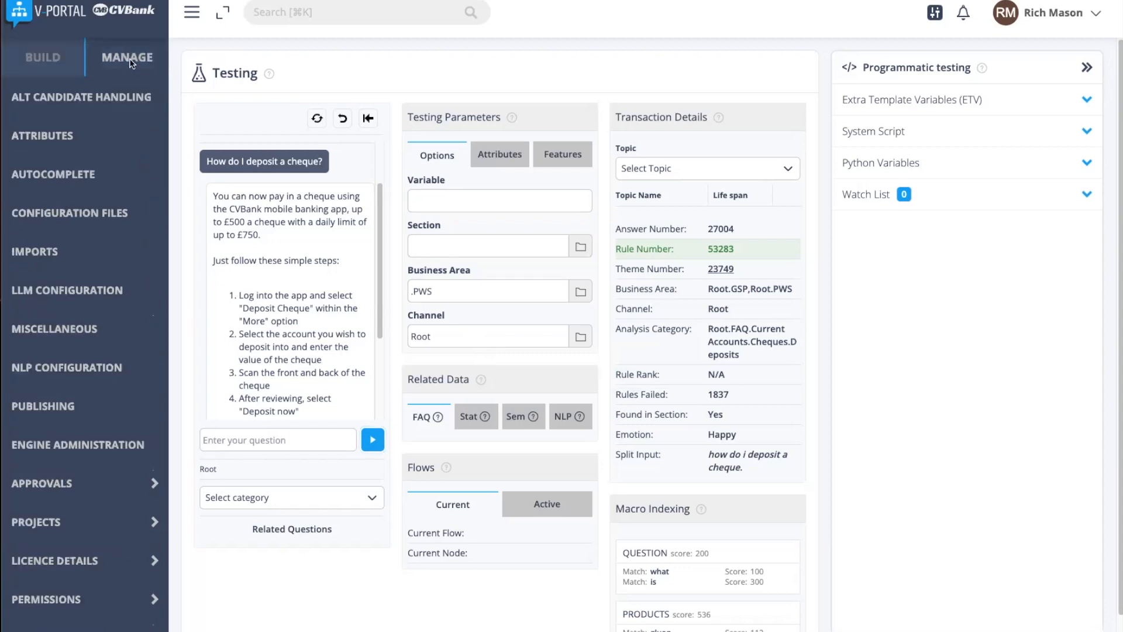
left_click(111, 295)
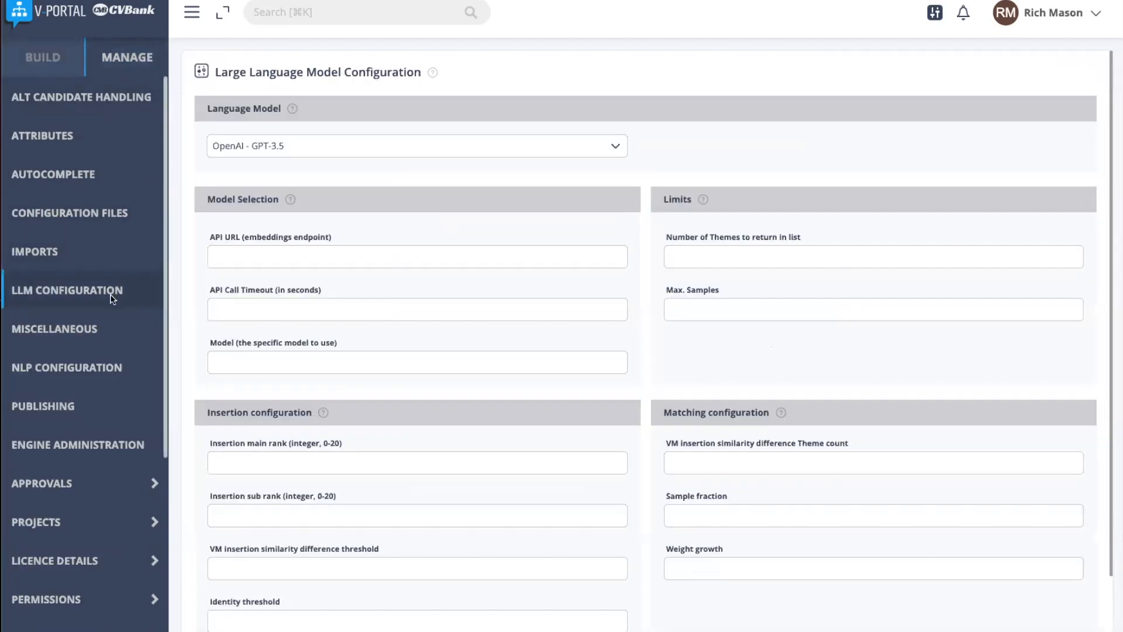
left_click(336, 148)
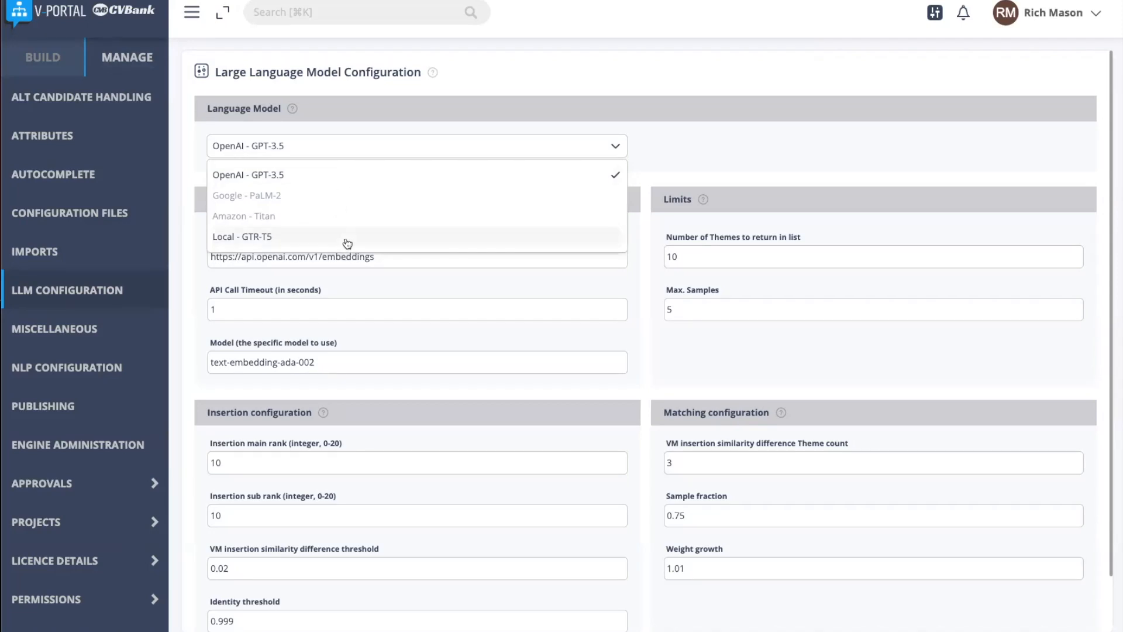
left_click(365, 154)
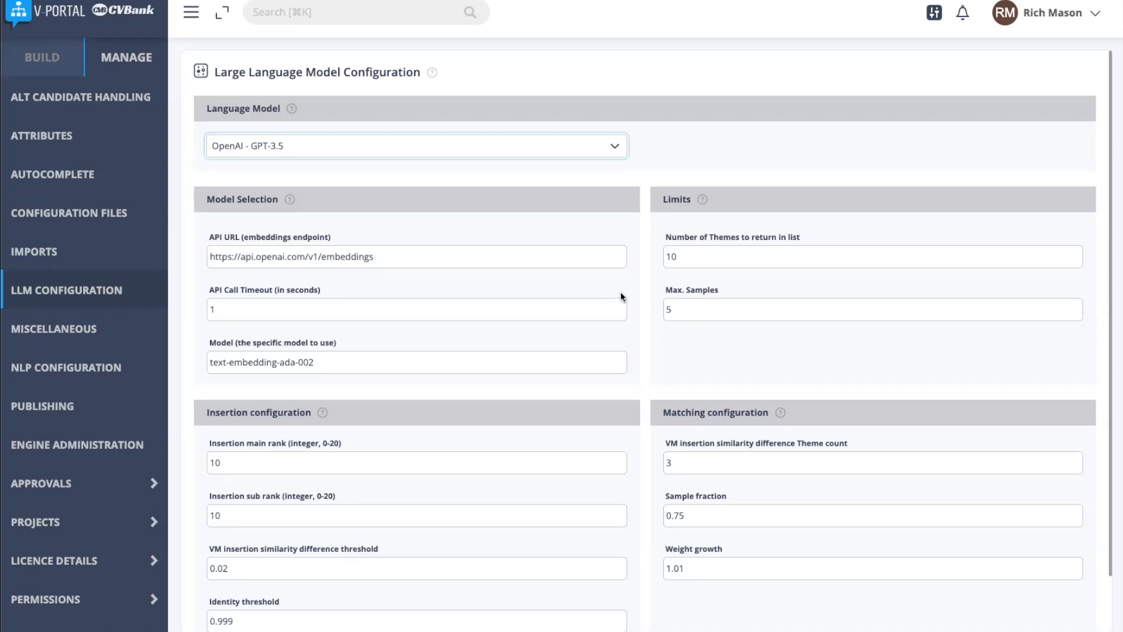
Step: Open the Replace Card flow and examine its Card Lost and Temporary block branches
left_click(47, 59)
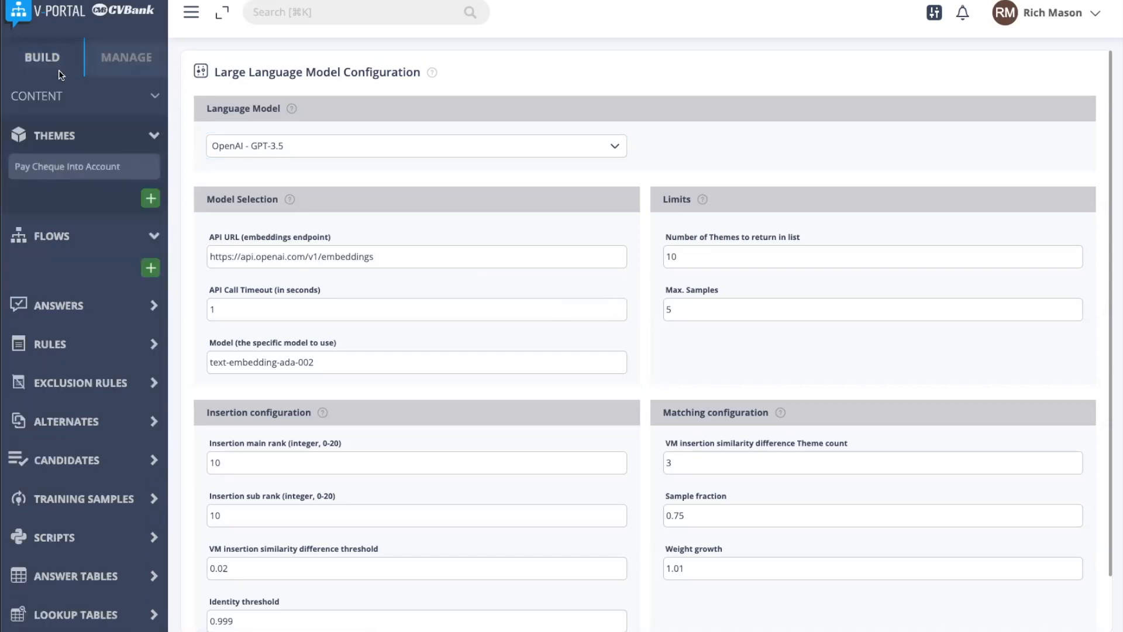
left_click(74, 236)
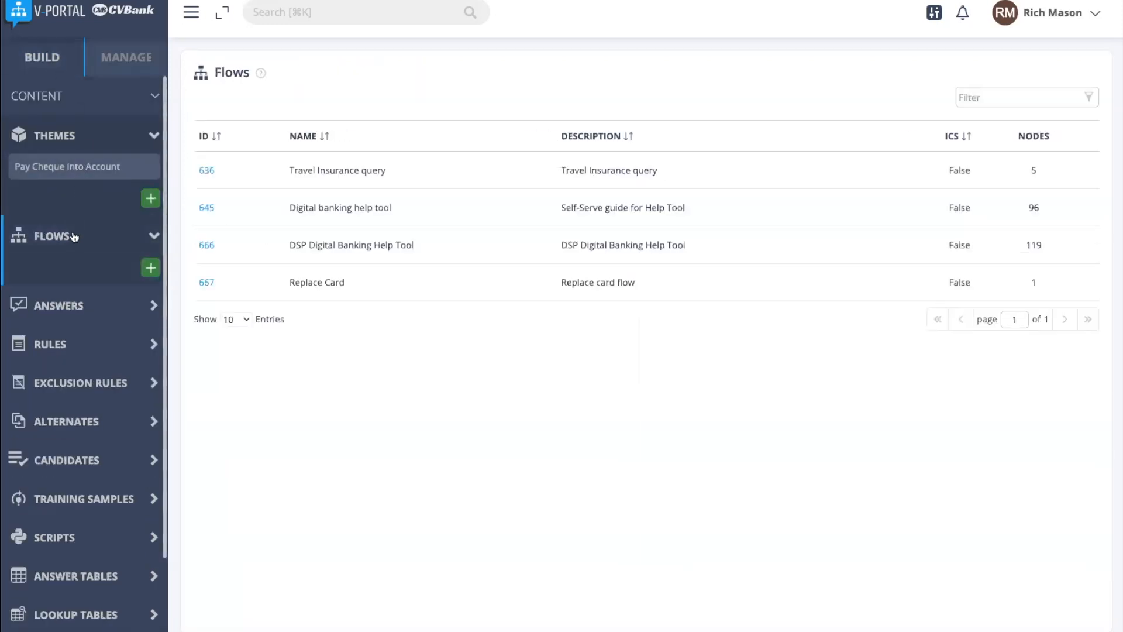
left_click(207, 283)
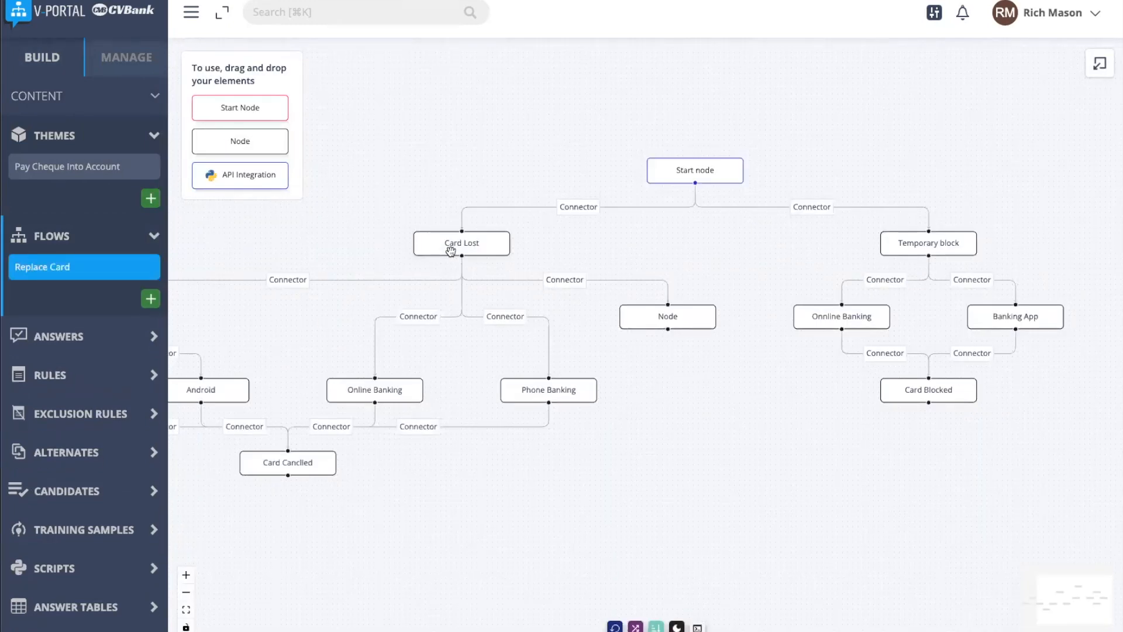
mouse_move(450, 249)
left_click_drag(692, 238, 650, 227)
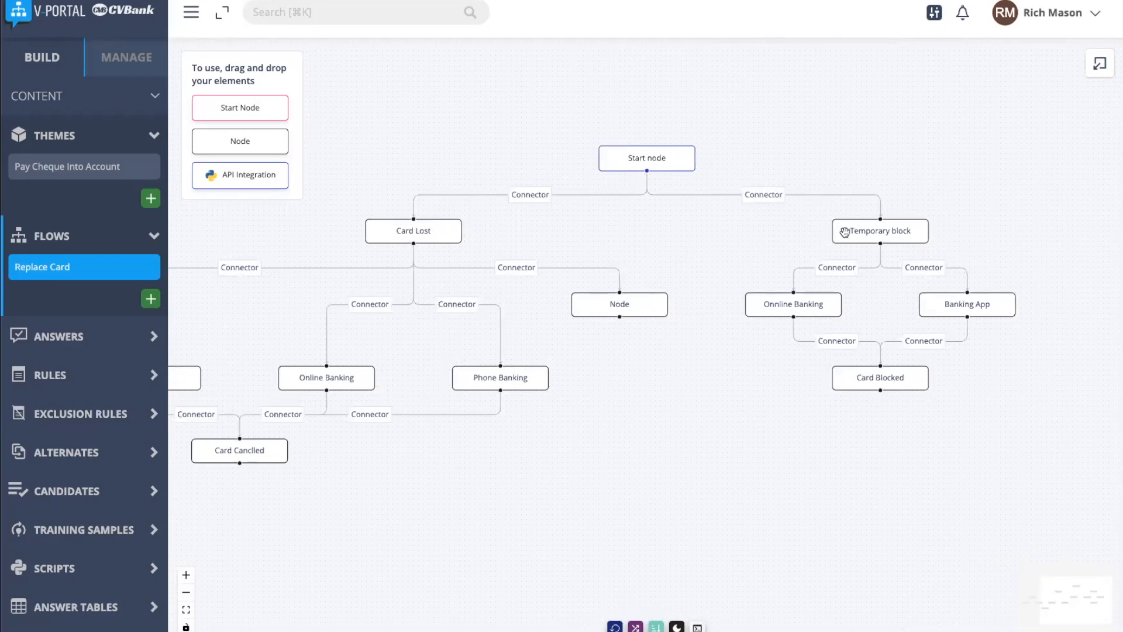
left_click_drag(708, 266, 654, 247)
left_click_drag(478, 228, 481, 227)
left_click_drag(523, 238, 619, 264)
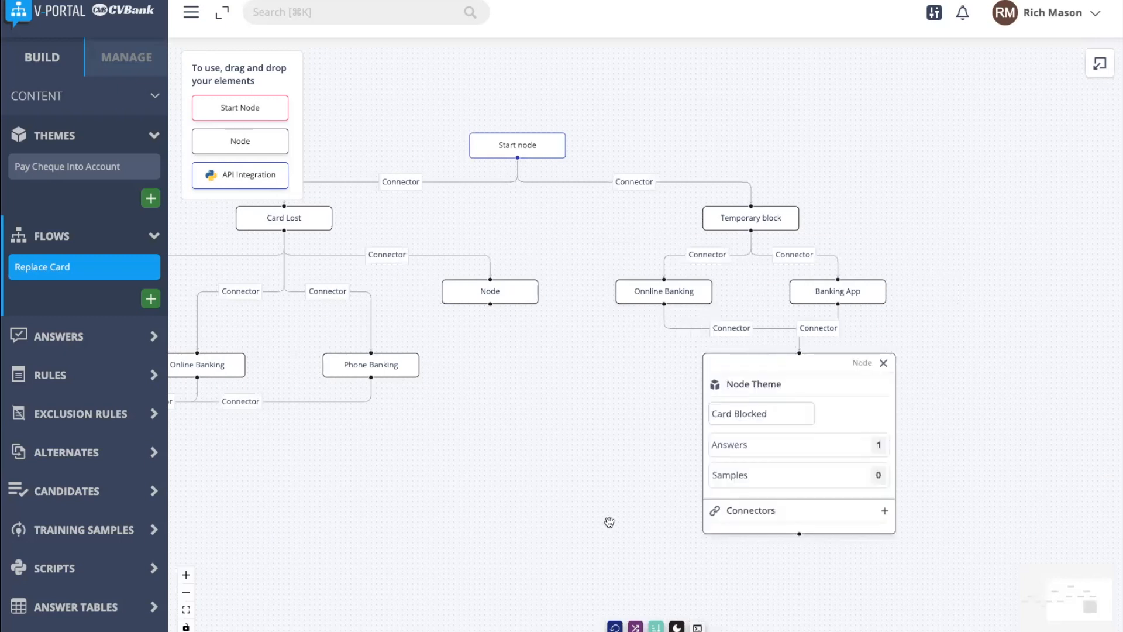
Step: Open the Card Blocked node's answer in the flow, read its text and close the answer editor
left_click_drag(607, 519, 512, 443)
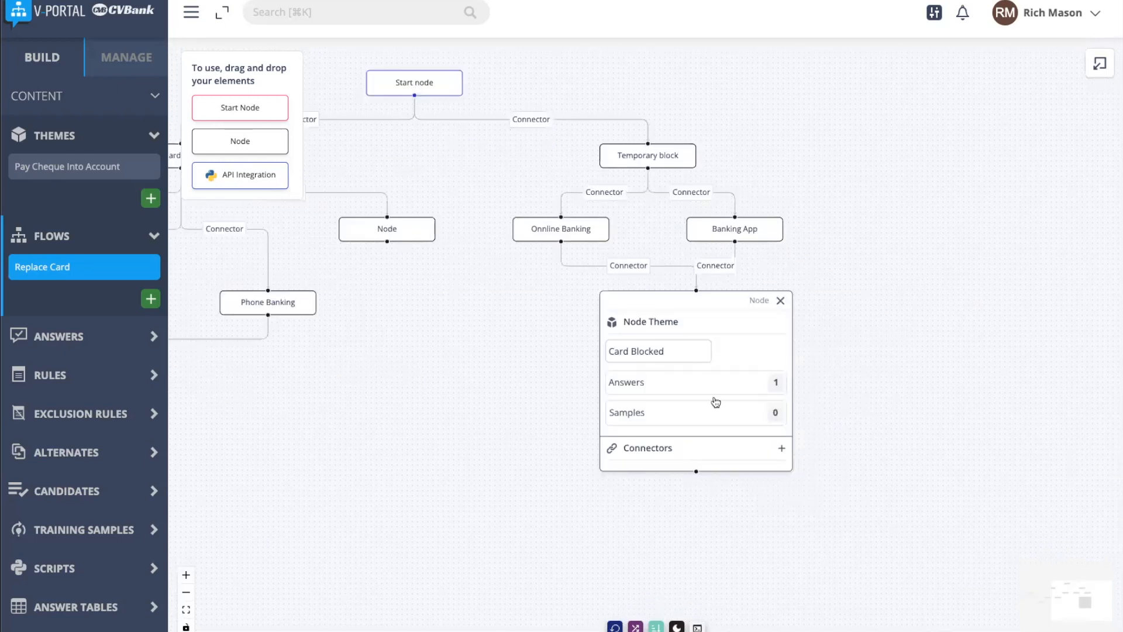
left_click(691, 392)
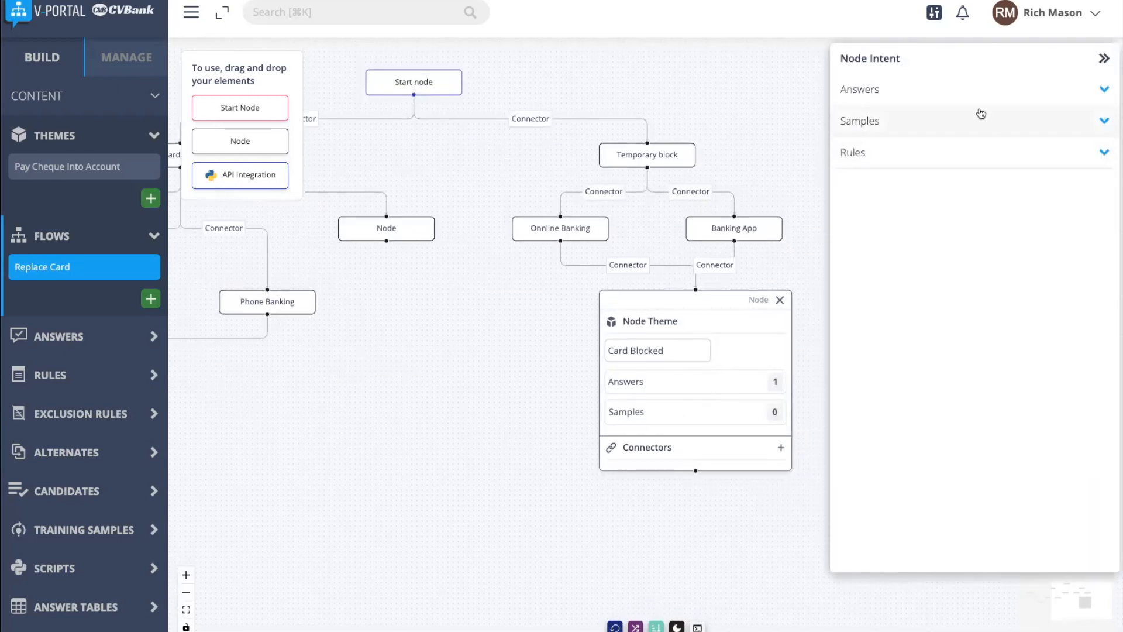
left_click(982, 89)
left_click(977, 175)
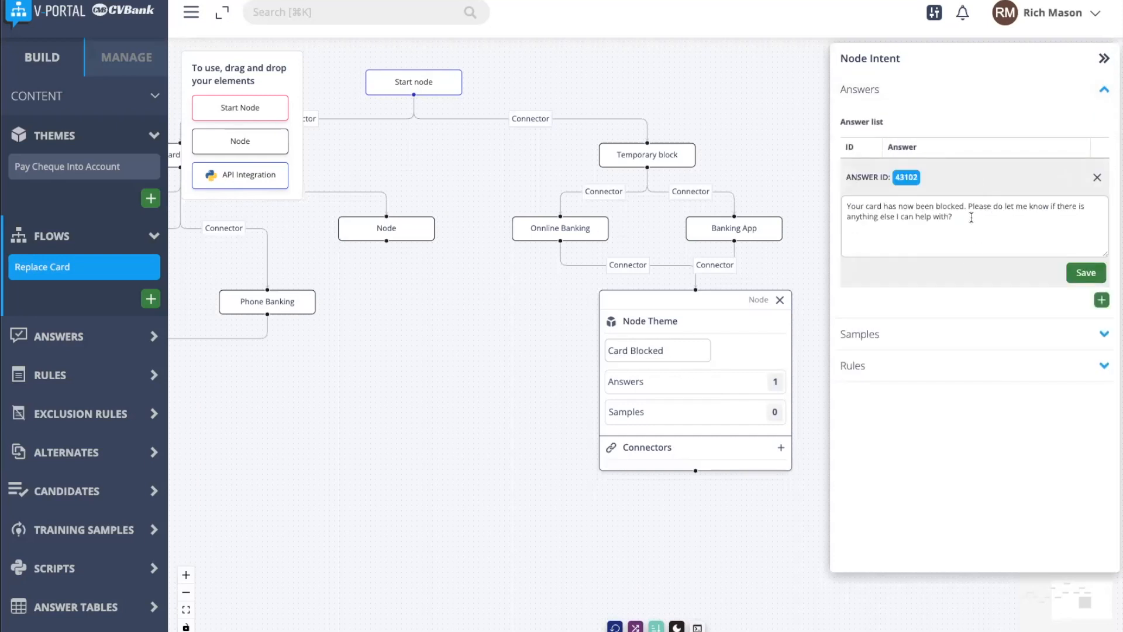
left_click(1095, 179)
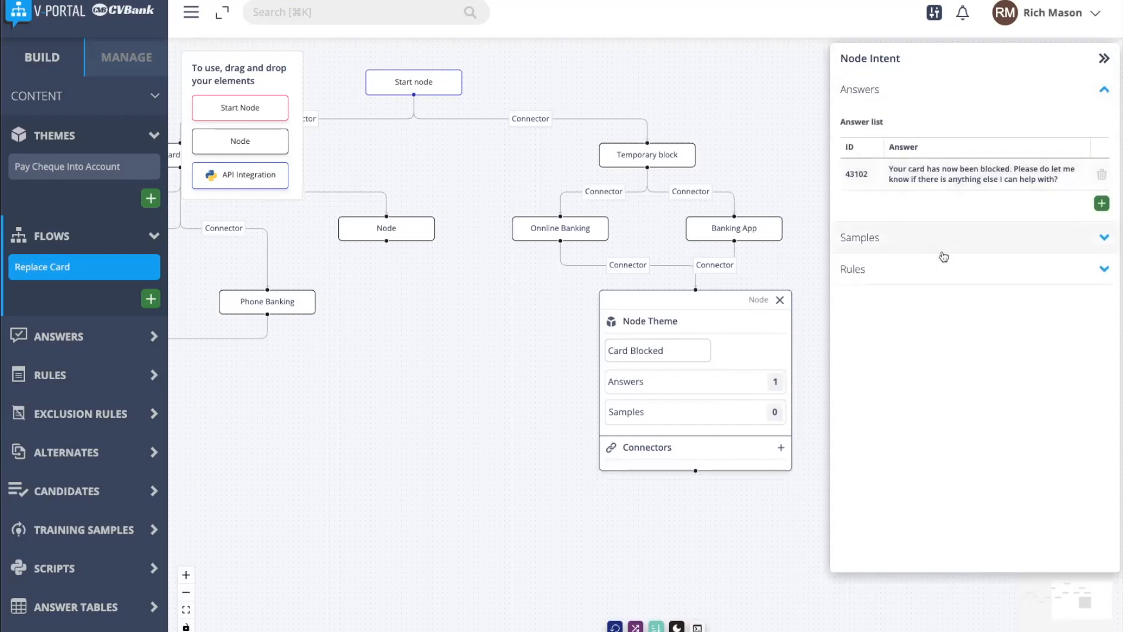